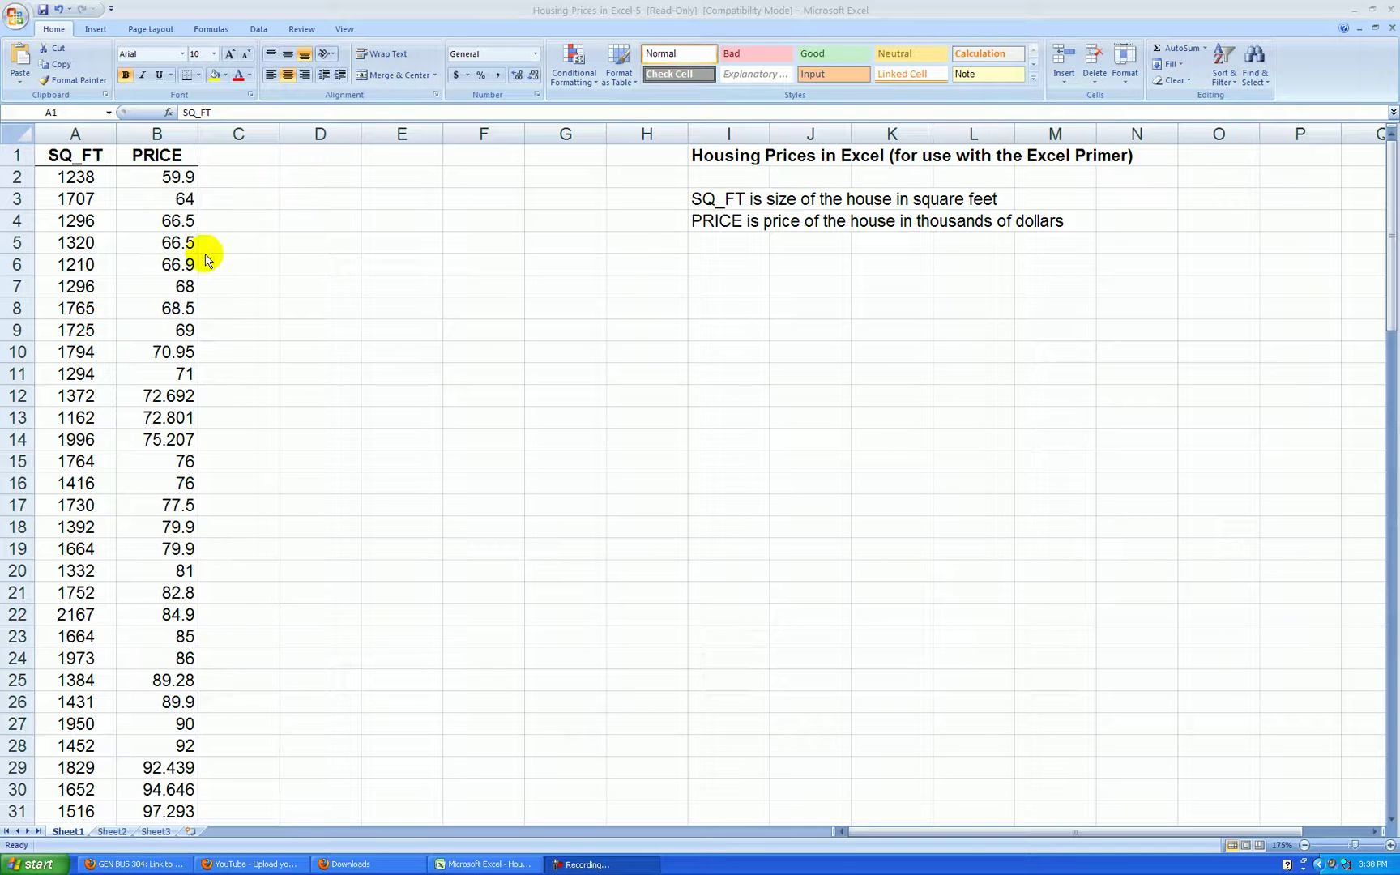
Step: Insert a markers-only scatter chart from the SQ_FT and PRICE data in A2:B109, leaving out the headers
click(87, 180)
drag(81, 176, 147, 237)
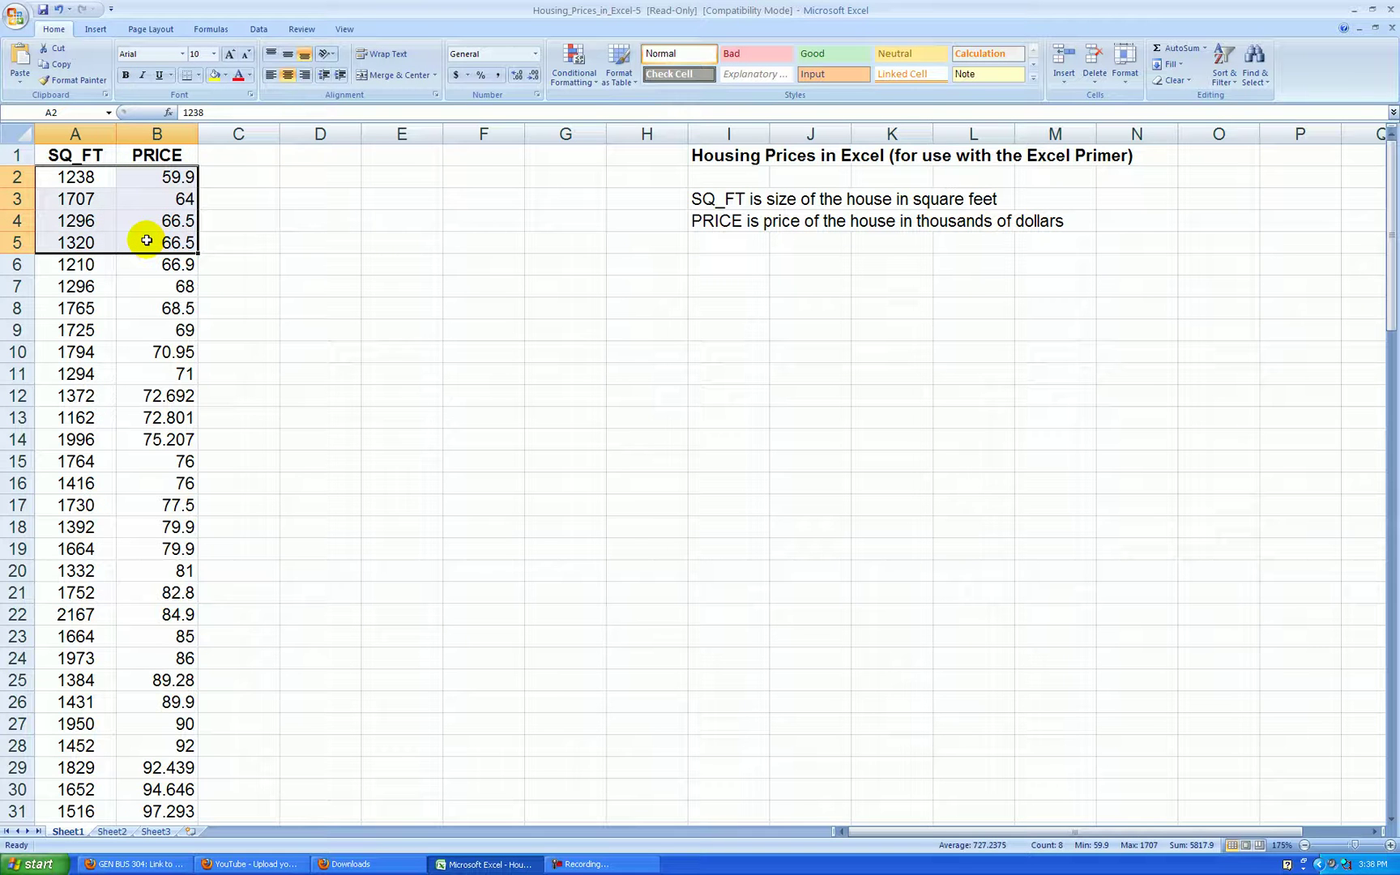
key(ctrl+shift+Down)
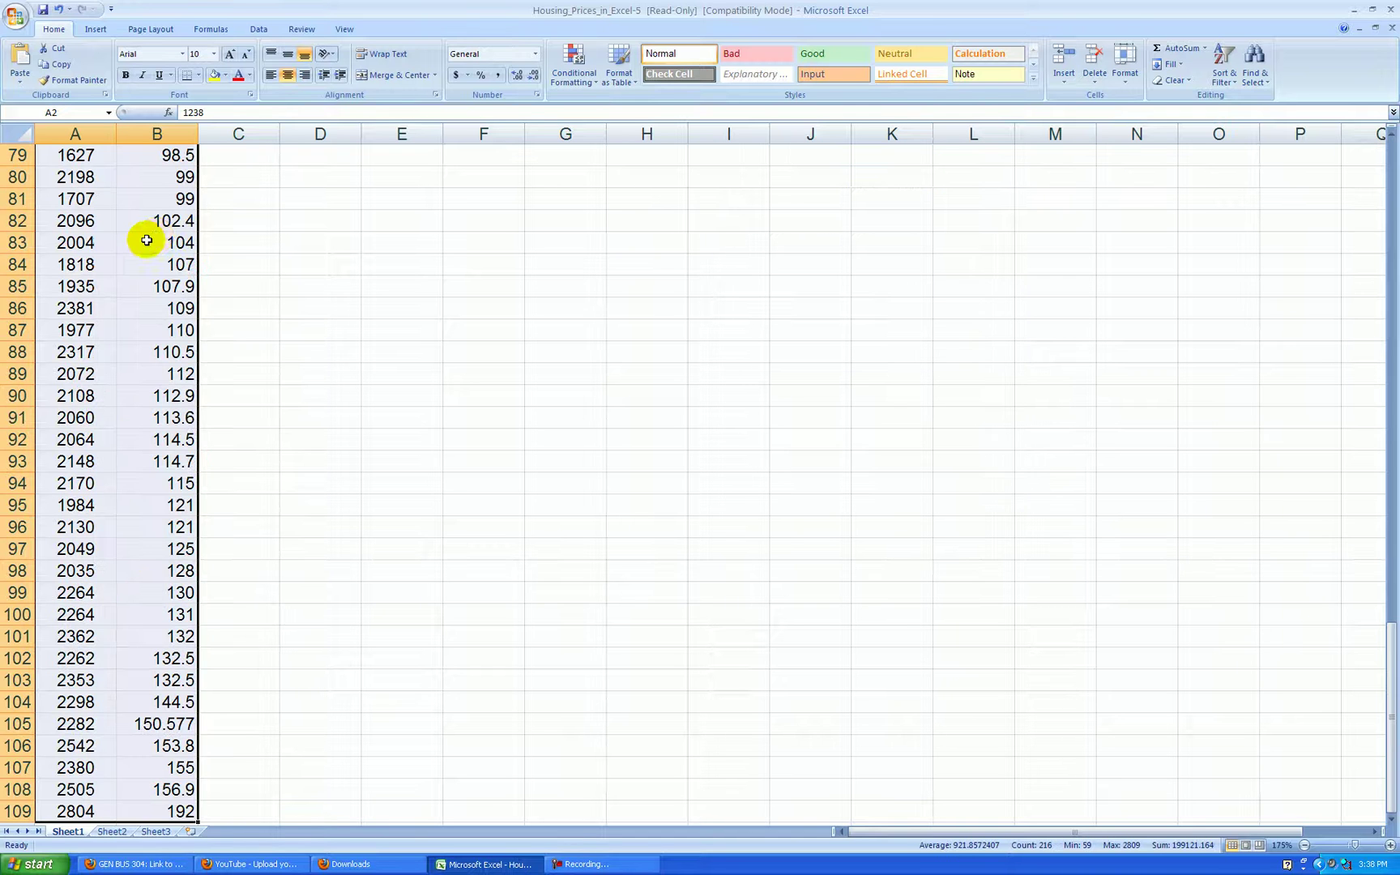
click(95, 31)
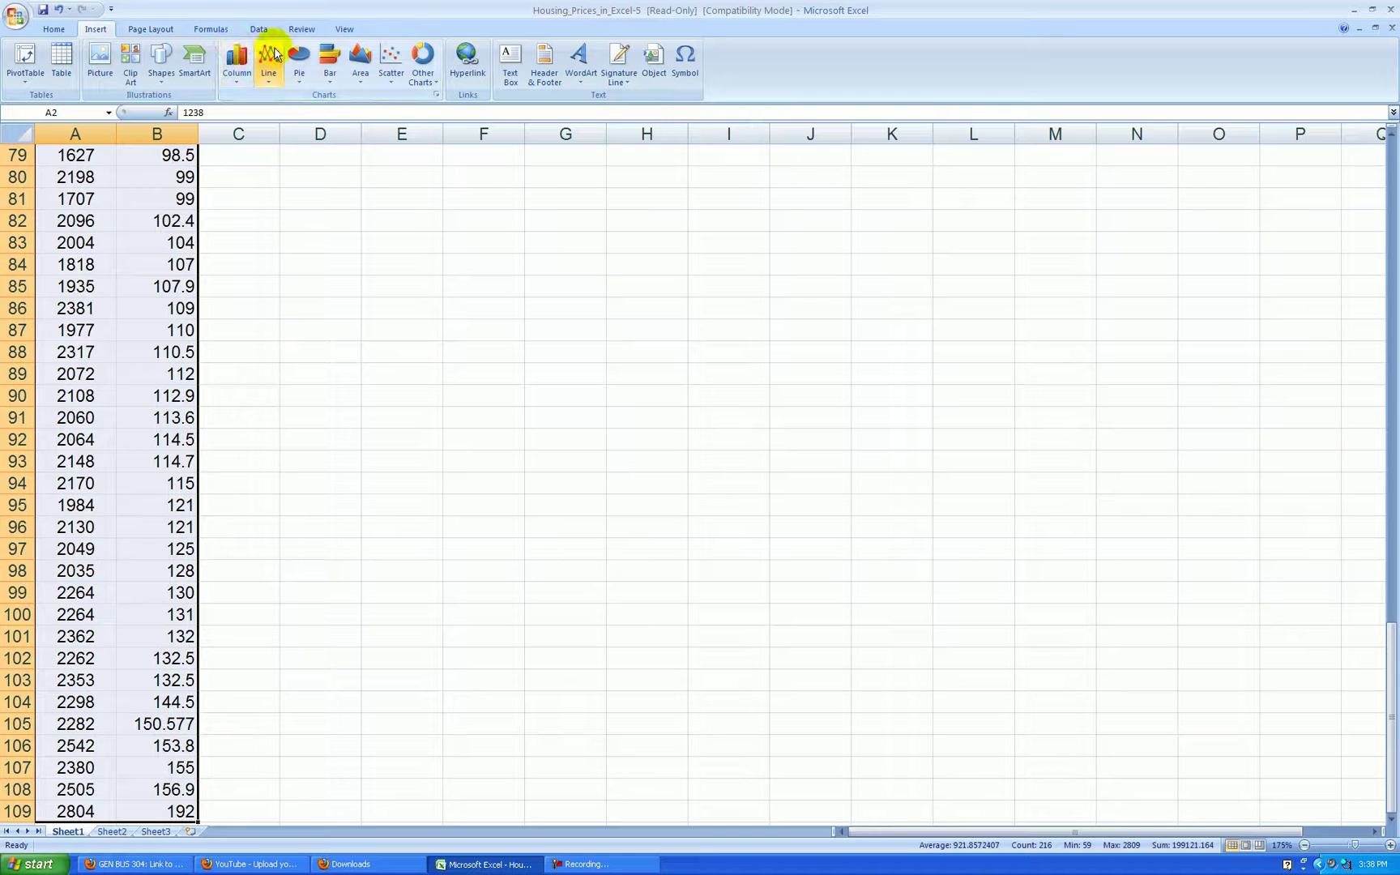
click(390, 61)
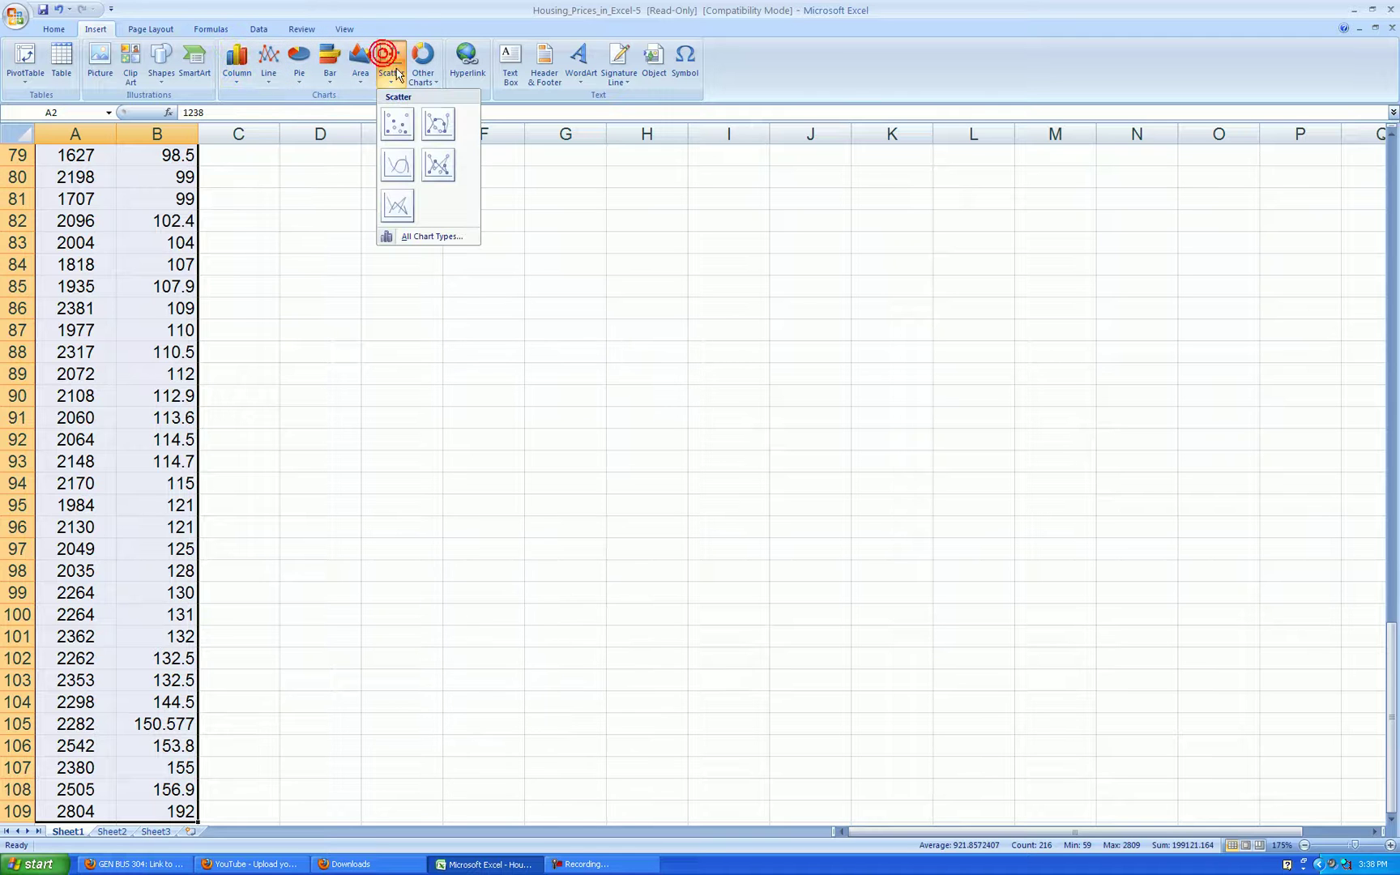
click(400, 117)
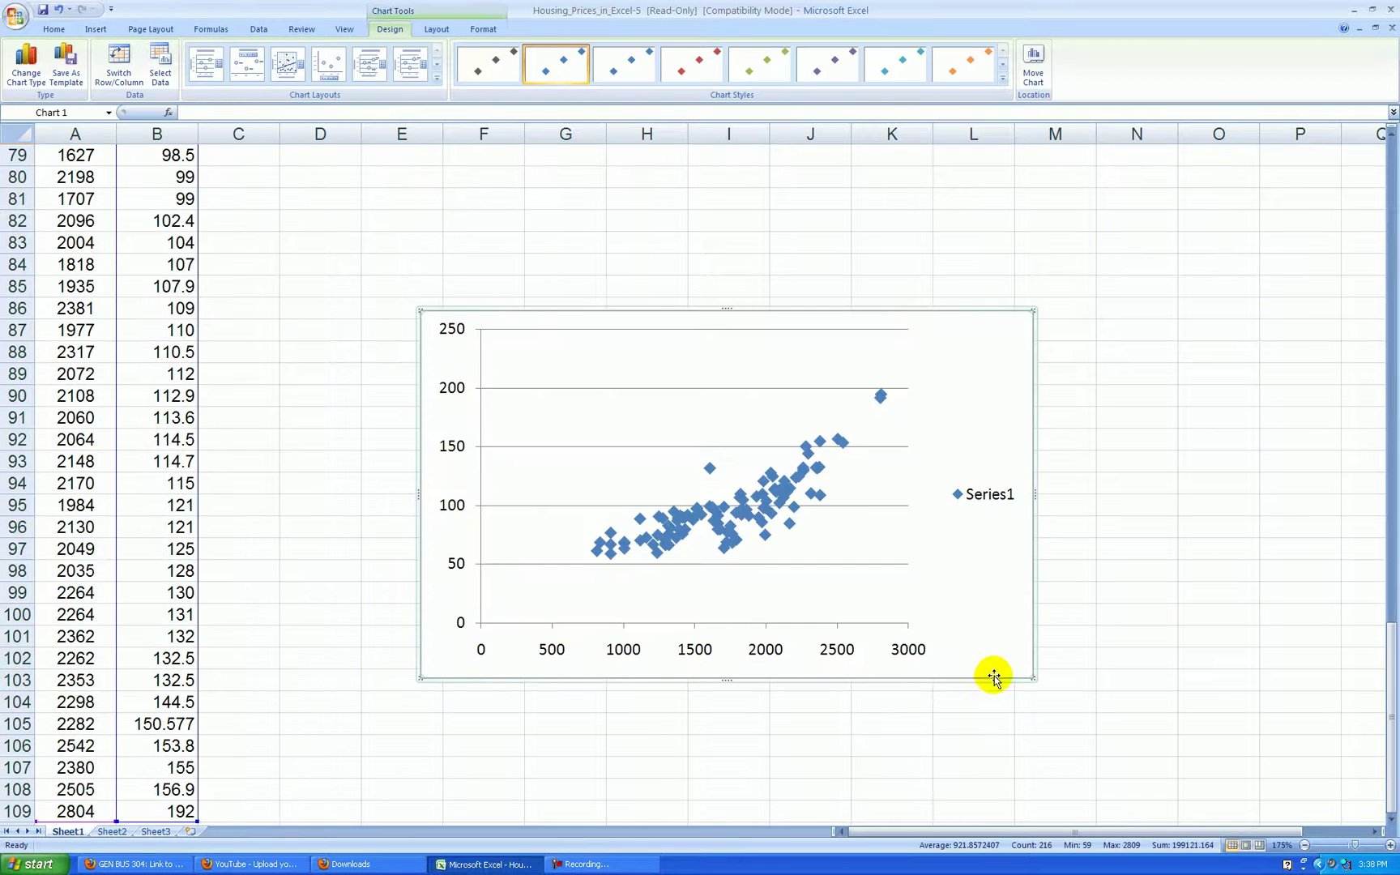
Step: Move the scatter chart to the beginning of the sheet, with its upper-left corner at cell D6
key(Delete)
key(ctrl+Home)
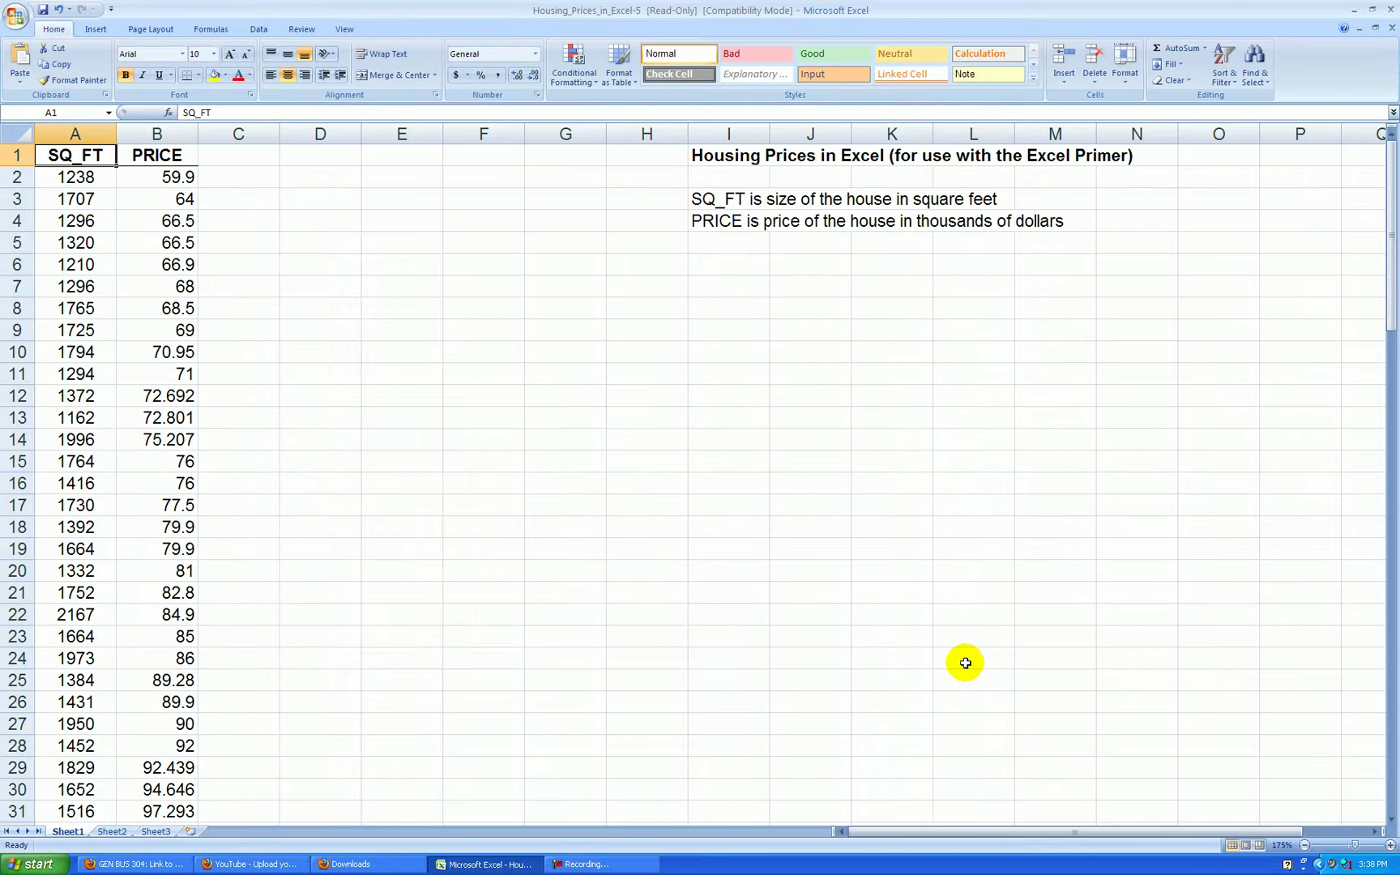
click(319, 257)
key(ctrl+v)
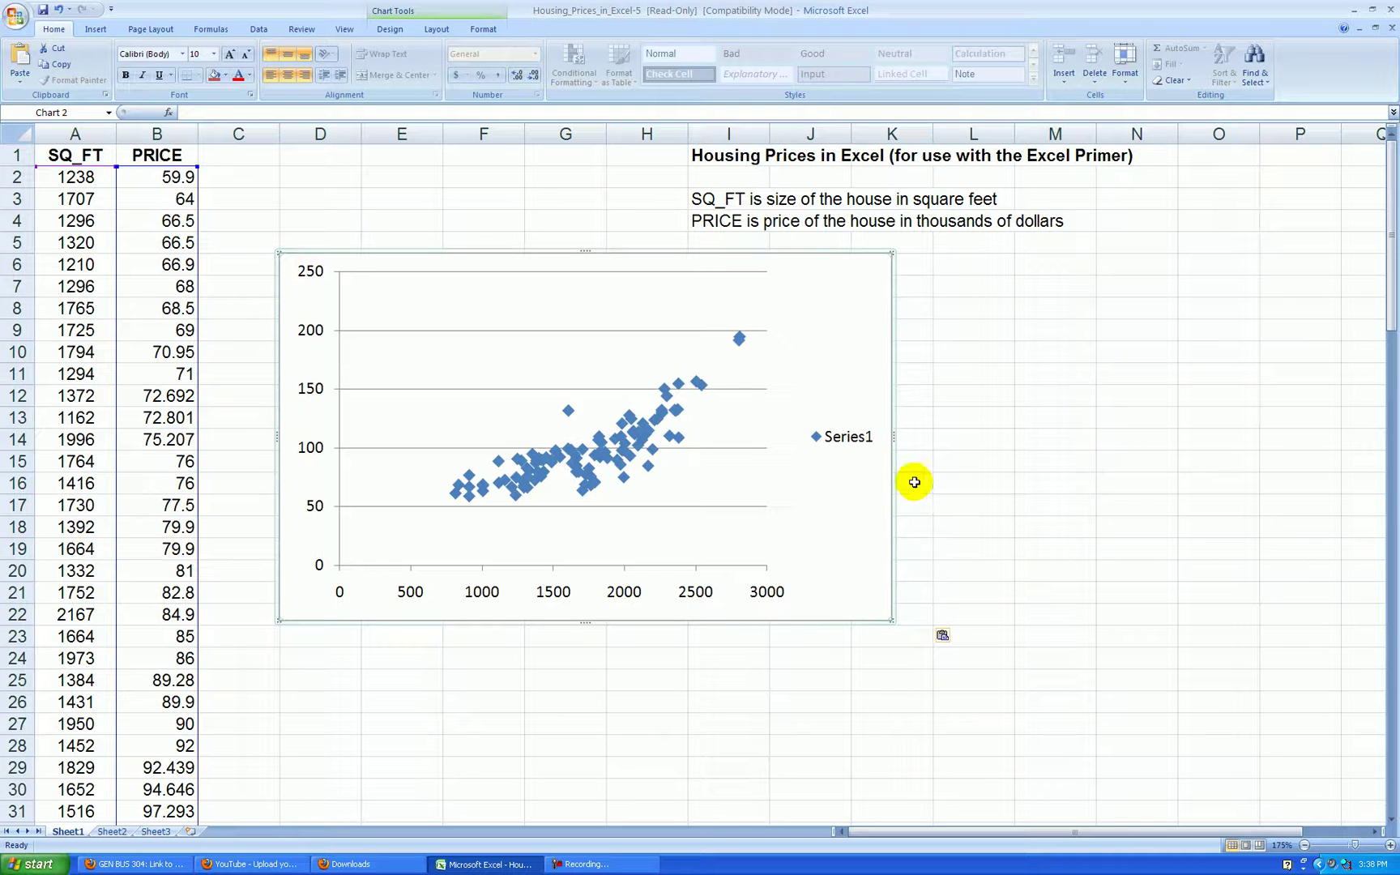
Step: Delete the legend and the horizontal gridlines from the scatter chart
click(857, 451)
key(Delete)
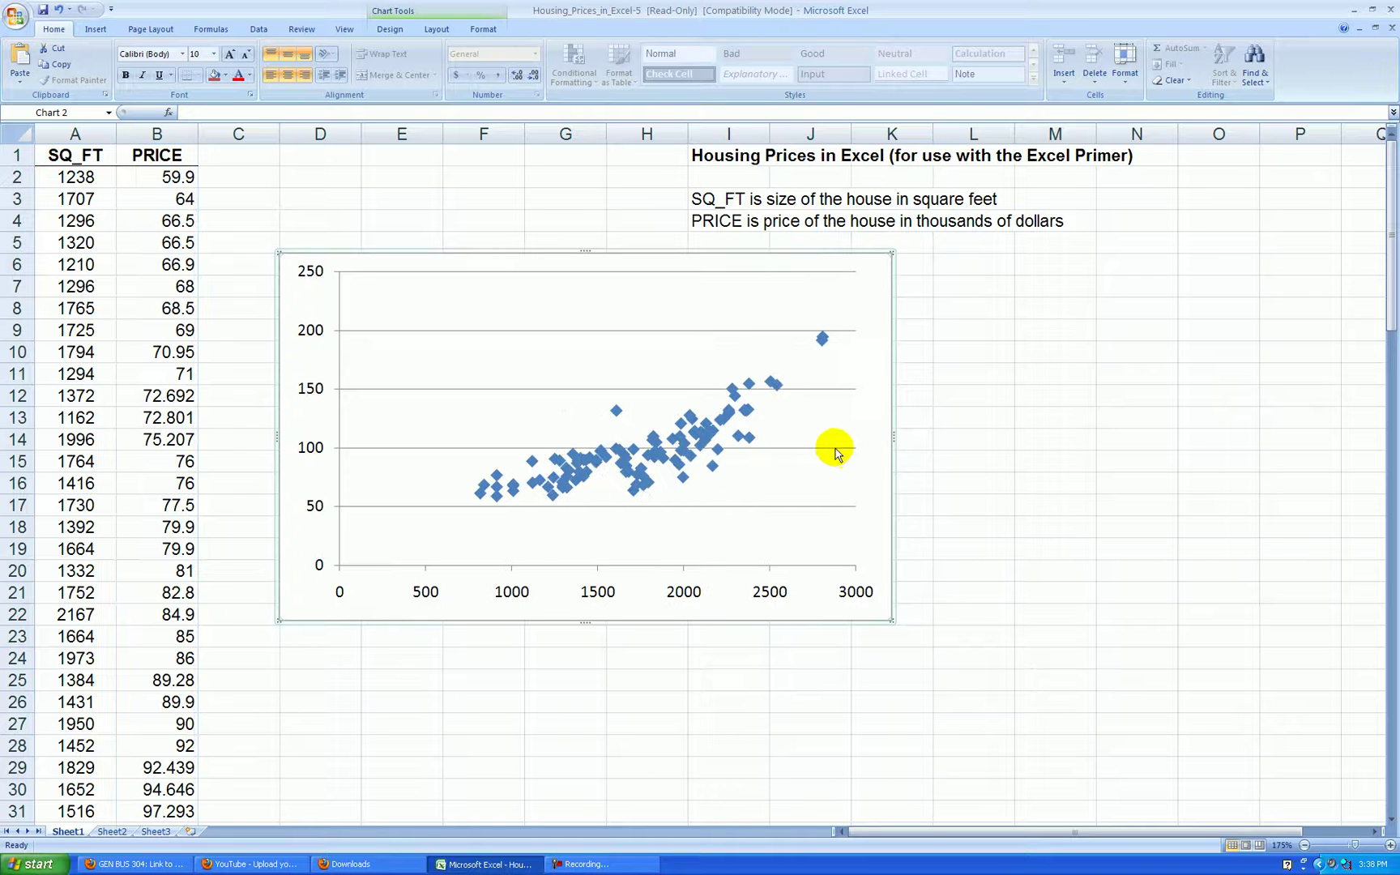
key(Delete)
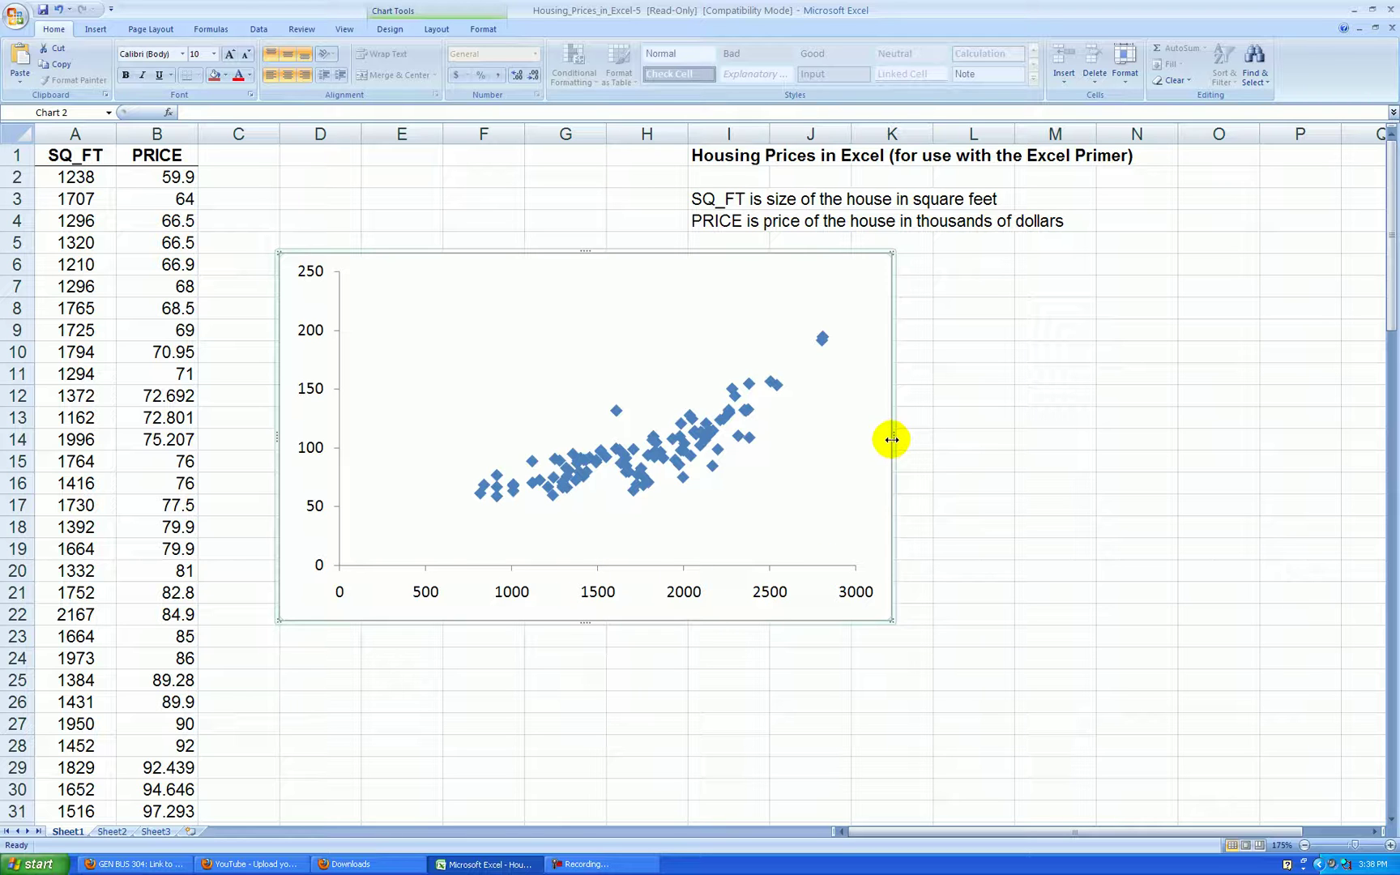
Step: Set the horizontal axis to a fixed minimum of 700, maximum of 2900 and major unit of 400
right_click(600, 594)
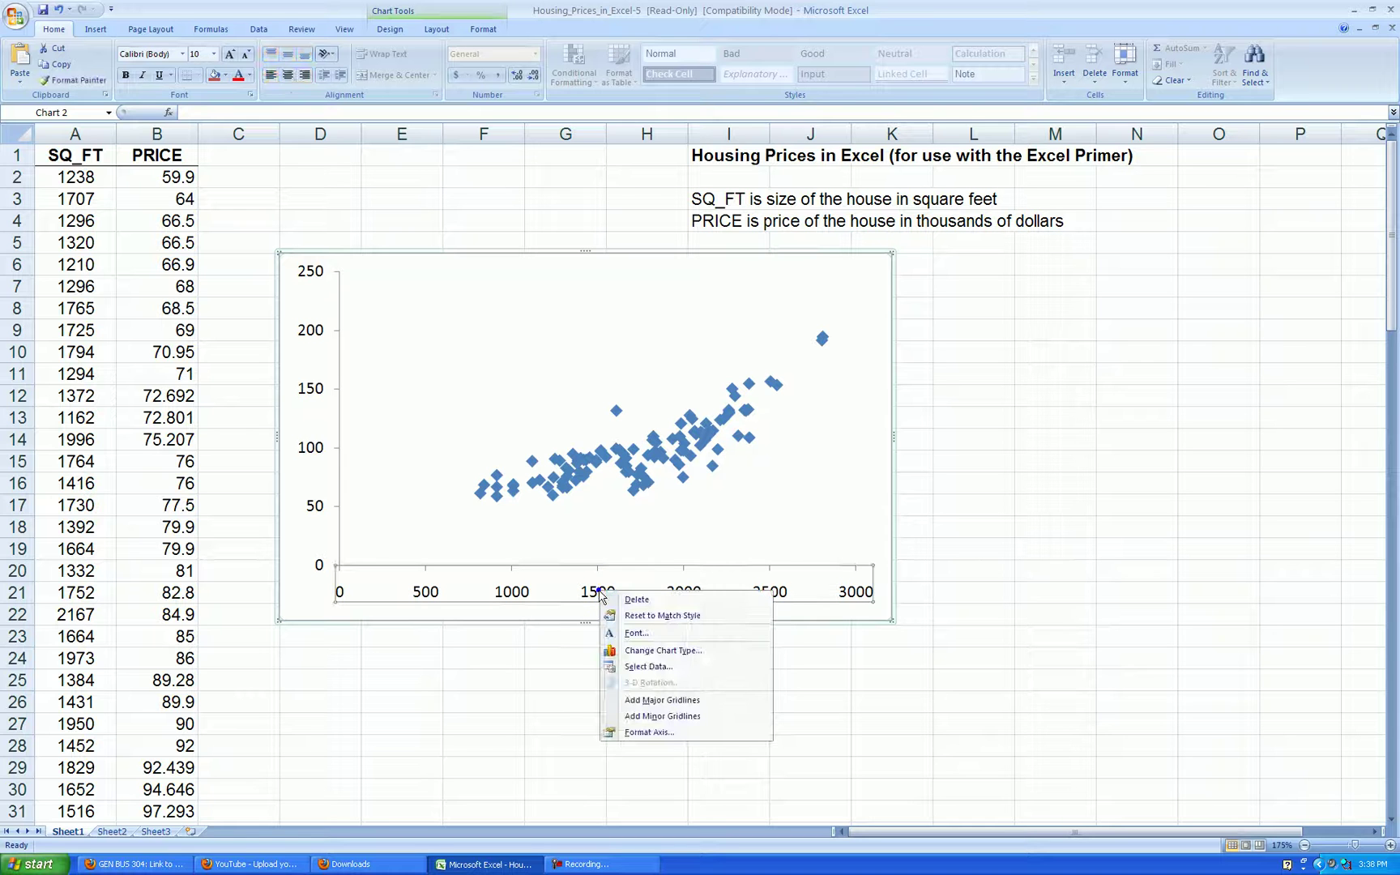
click(660, 730)
click(725, 282)
click(724, 300)
click(724, 316)
drag(763, 241, 954, 303)
click(1002, 349)
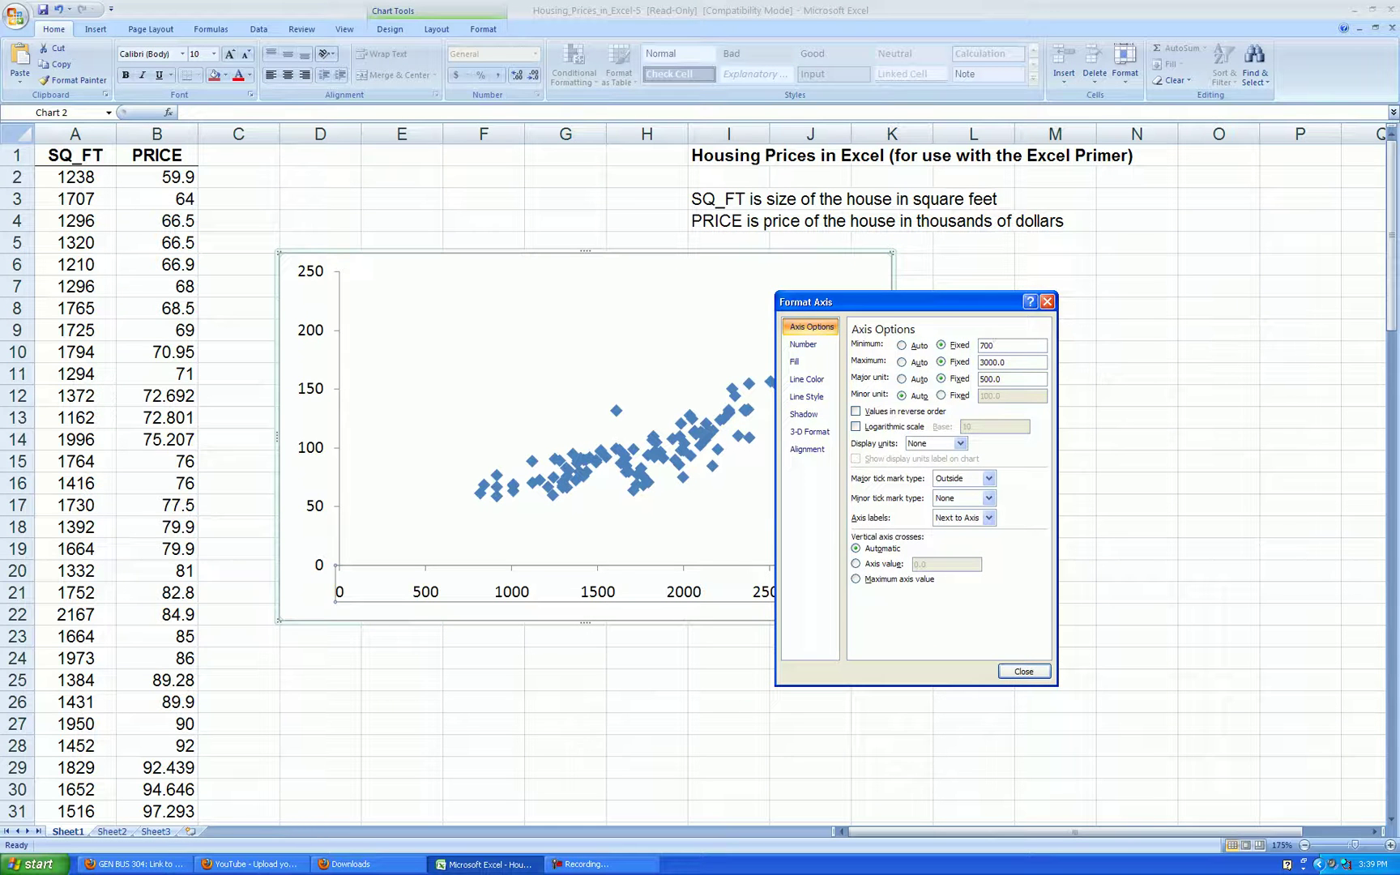
key(Tab)
text(2)
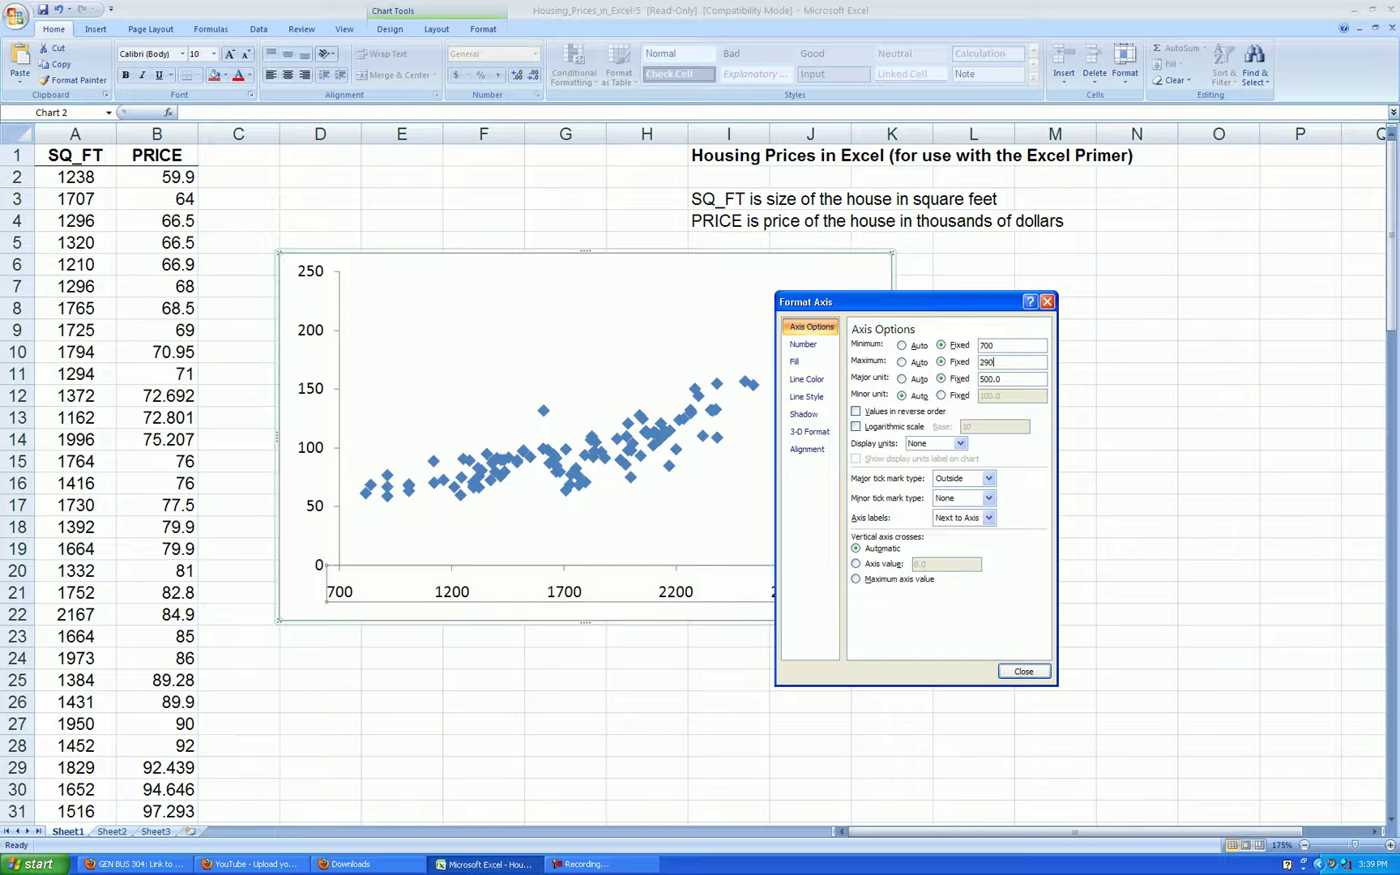
key(Tab)
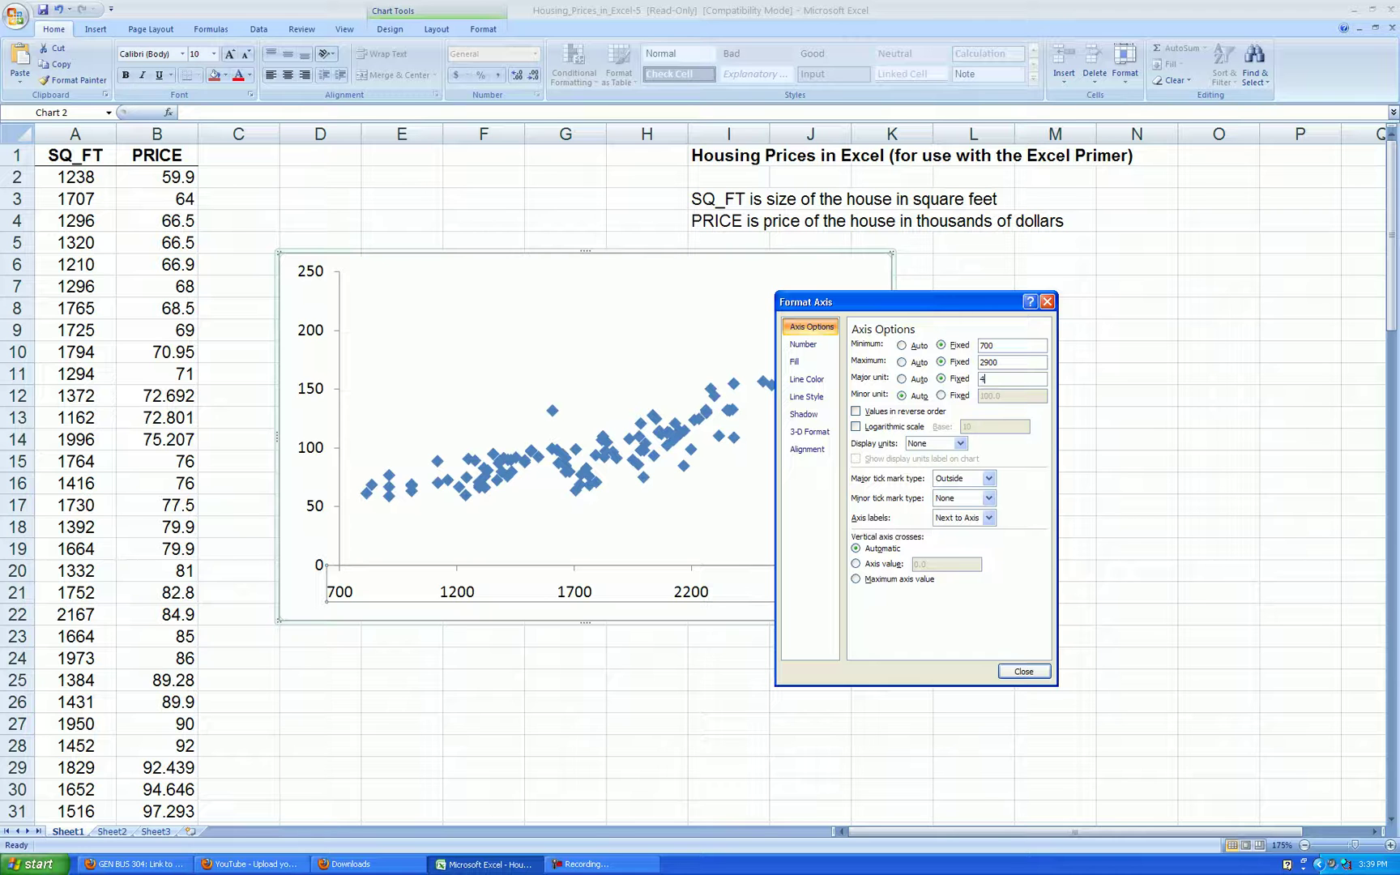
click(1025, 672)
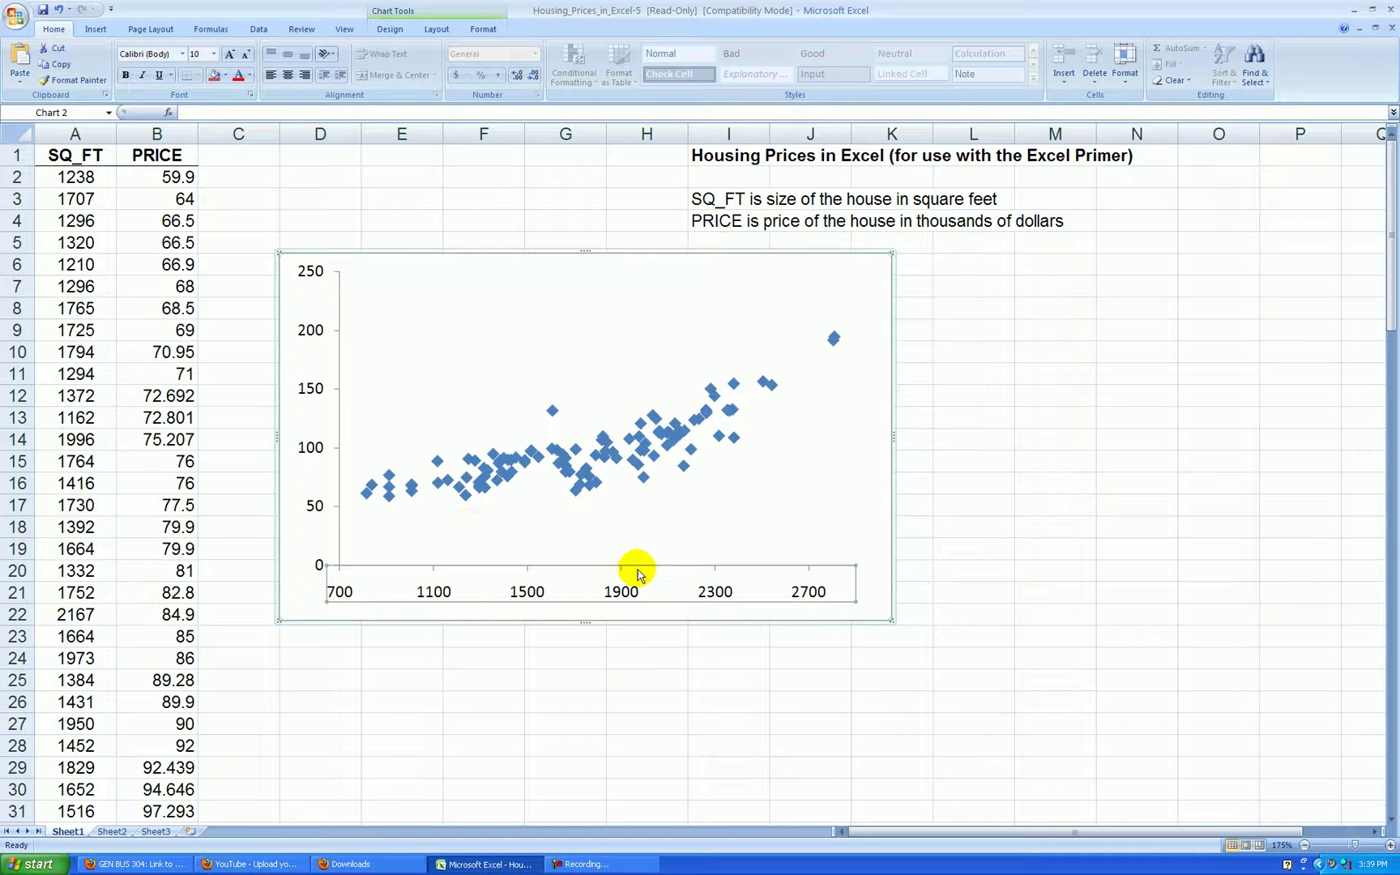
Step: Set the vertical axis to a fixed minimum of 50, maximum of 200 and major unit of 25
right_click(317, 387)
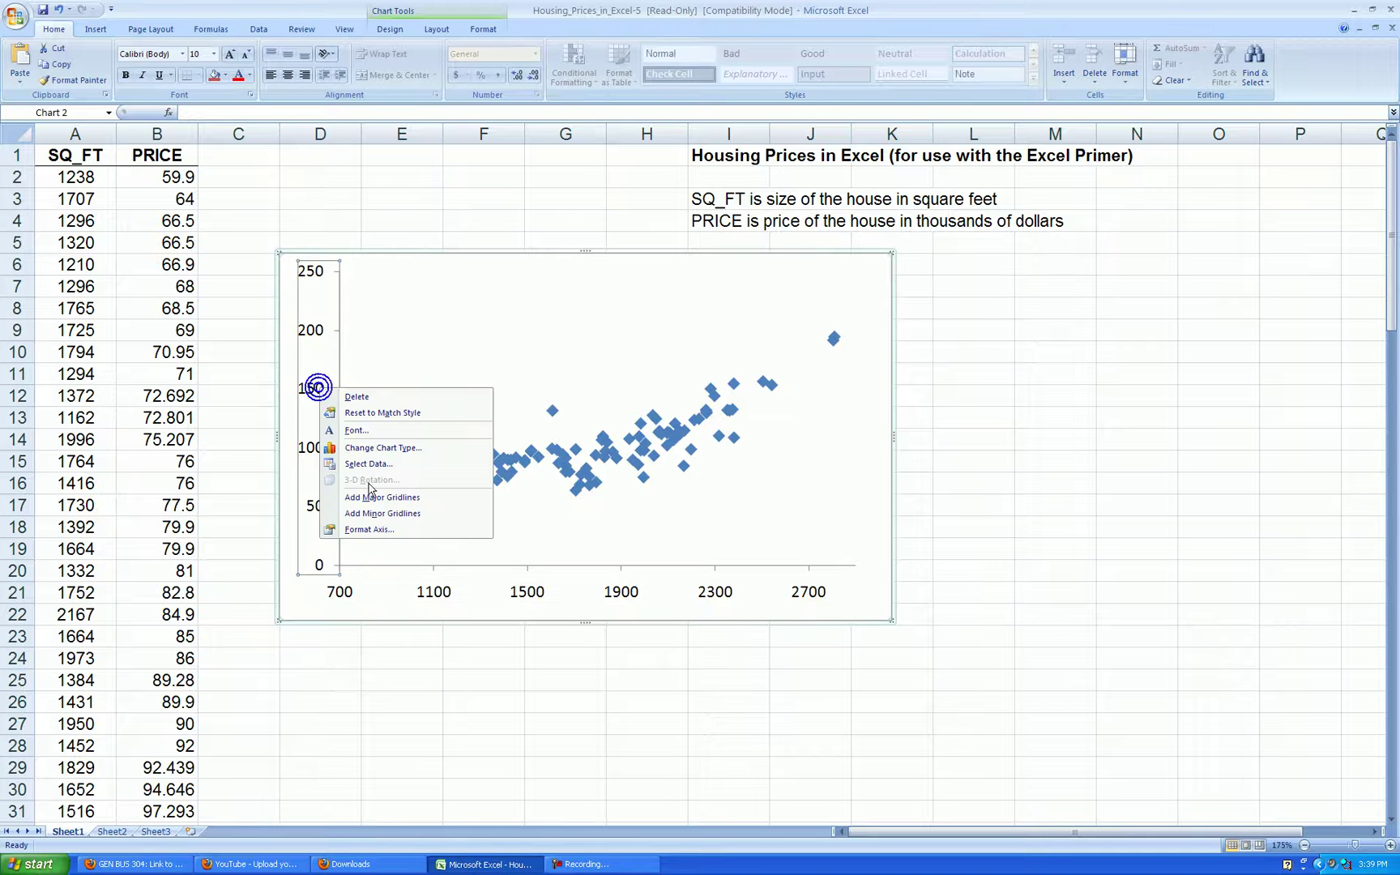
click(369, 529)
click(940, 345)
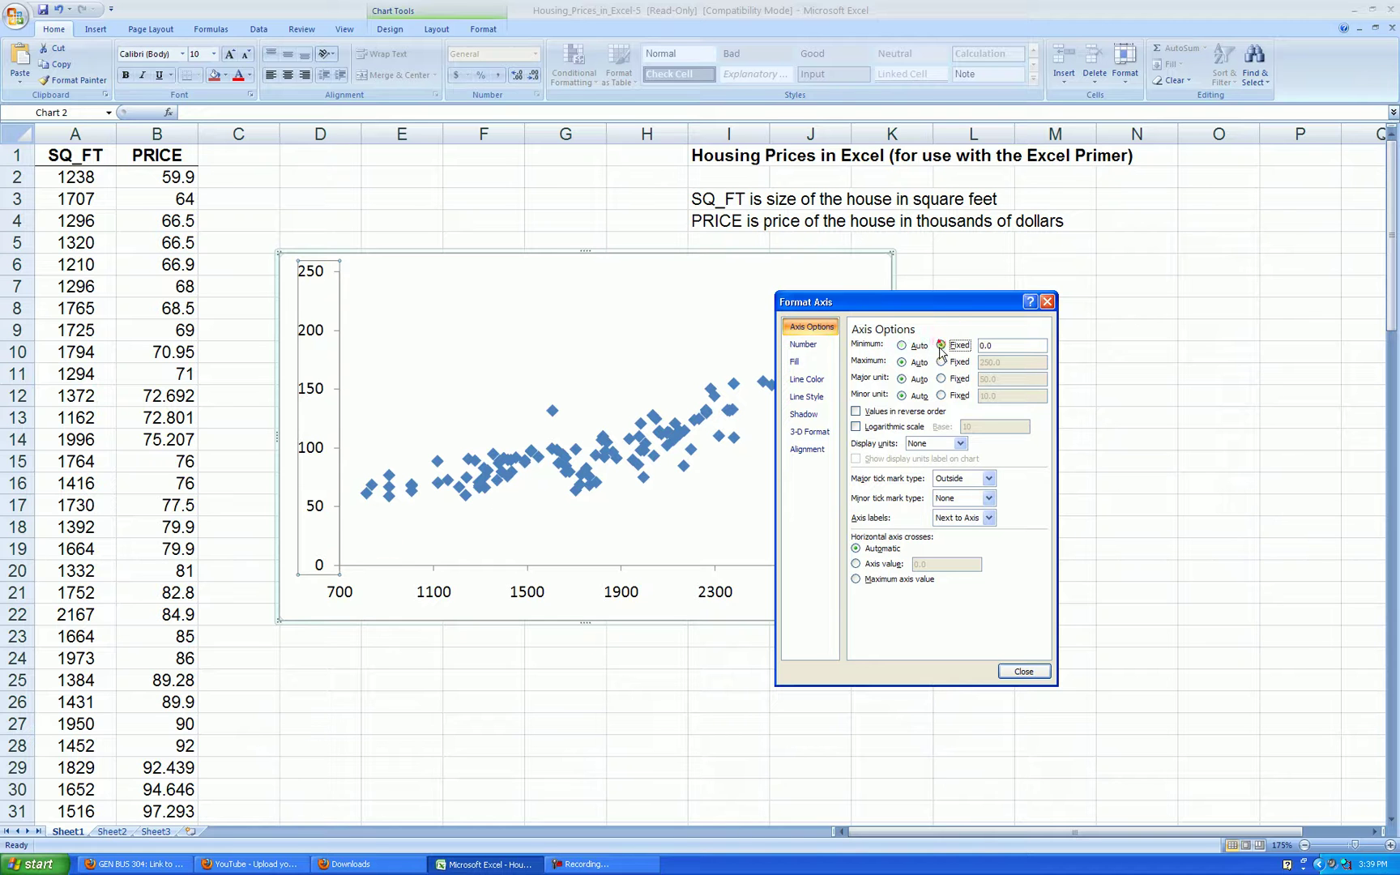
click(940, 379)
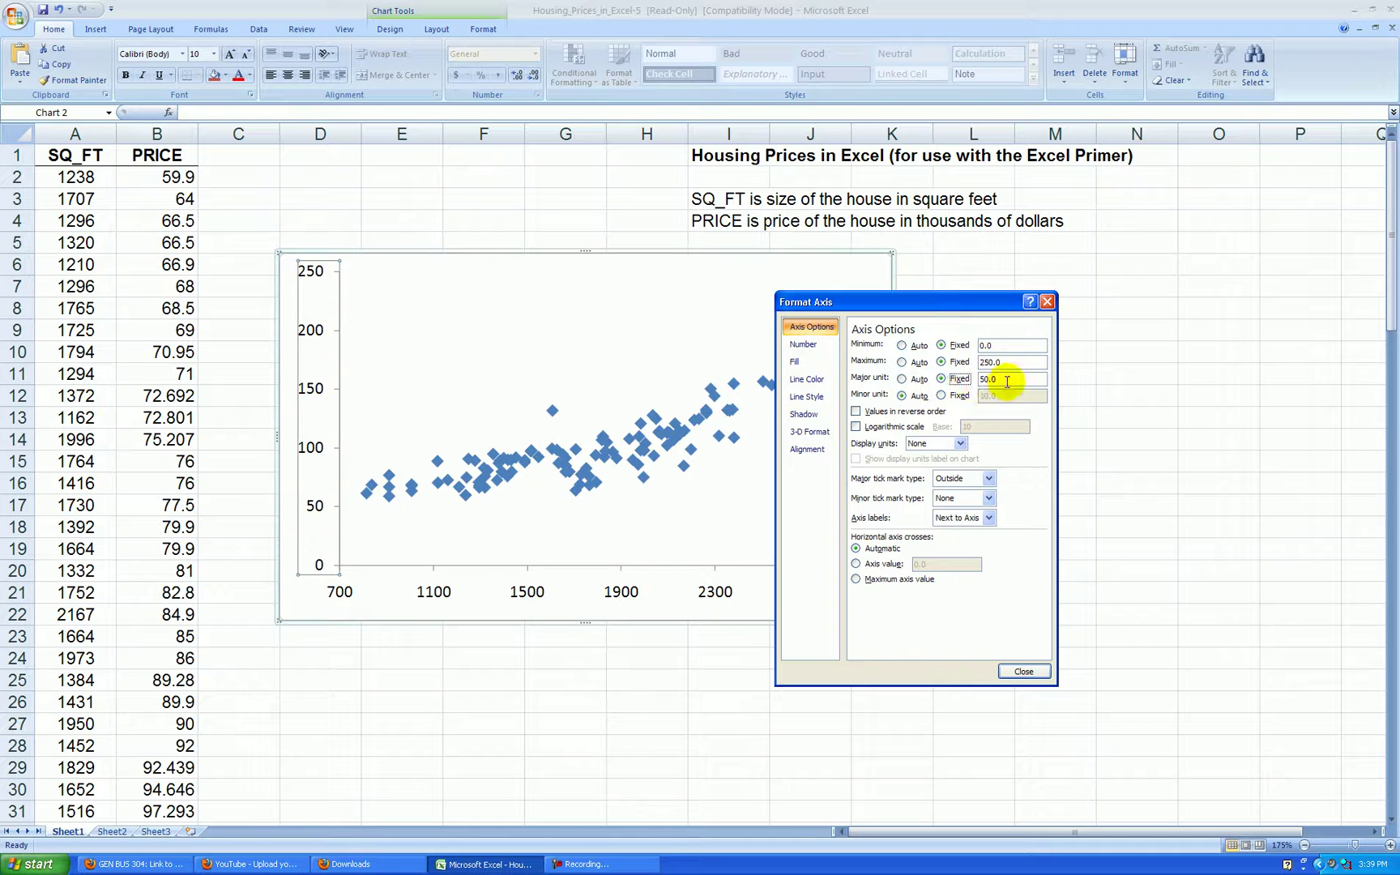
click(1001, 345)
key(Tab)
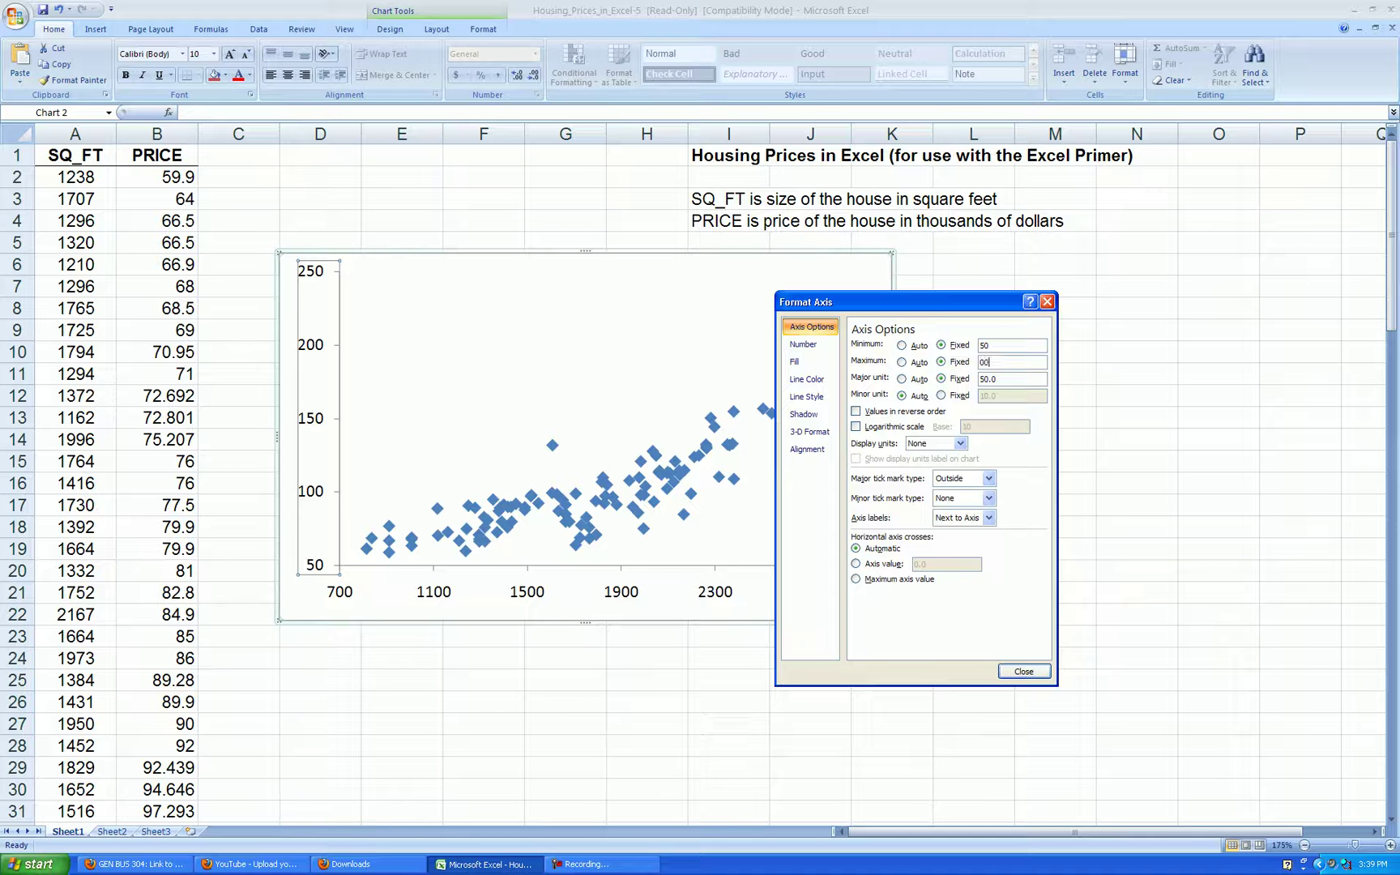
text(200)
key(Tab)
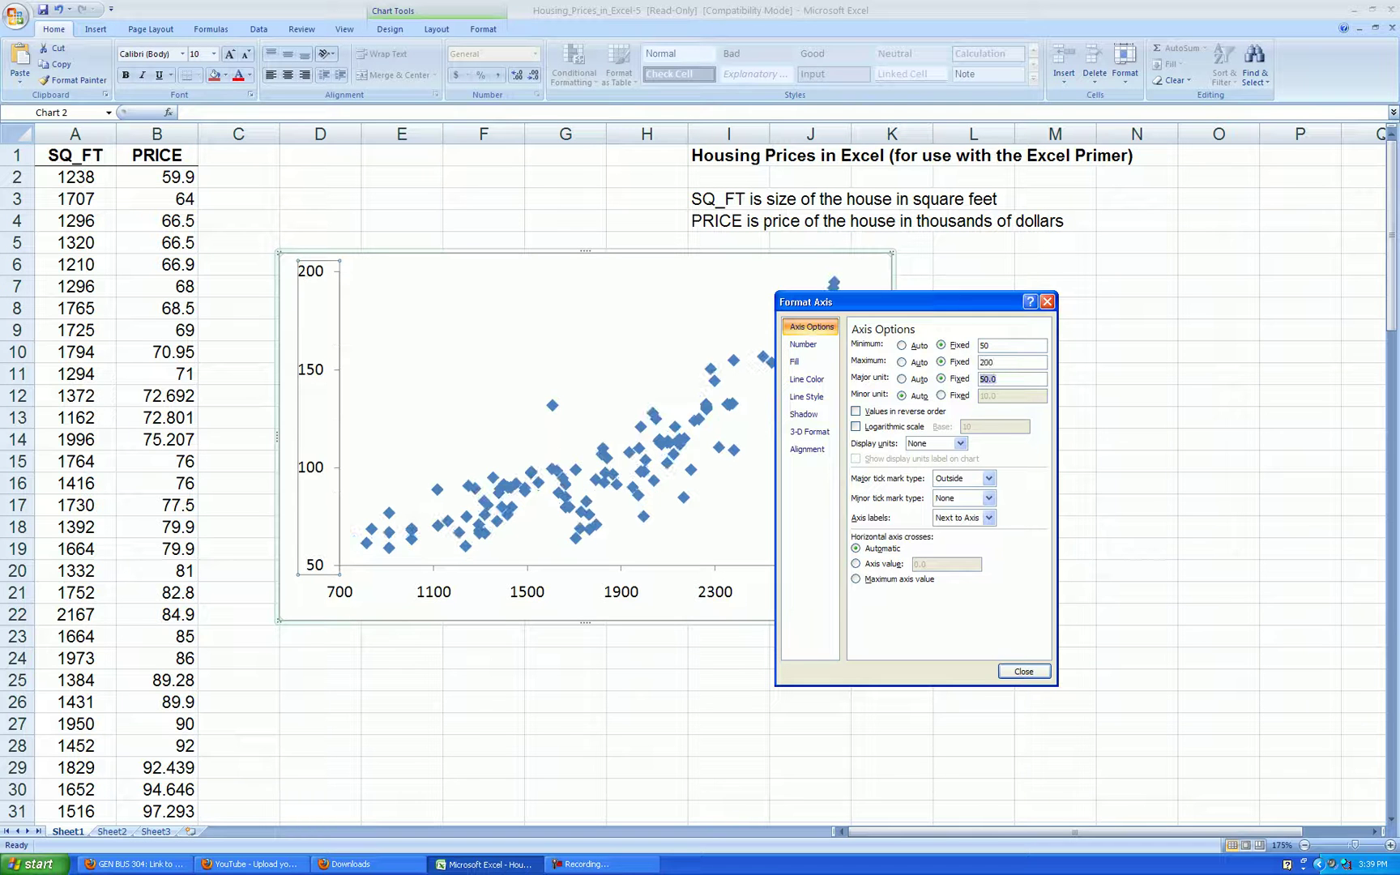
click(1024, 671)
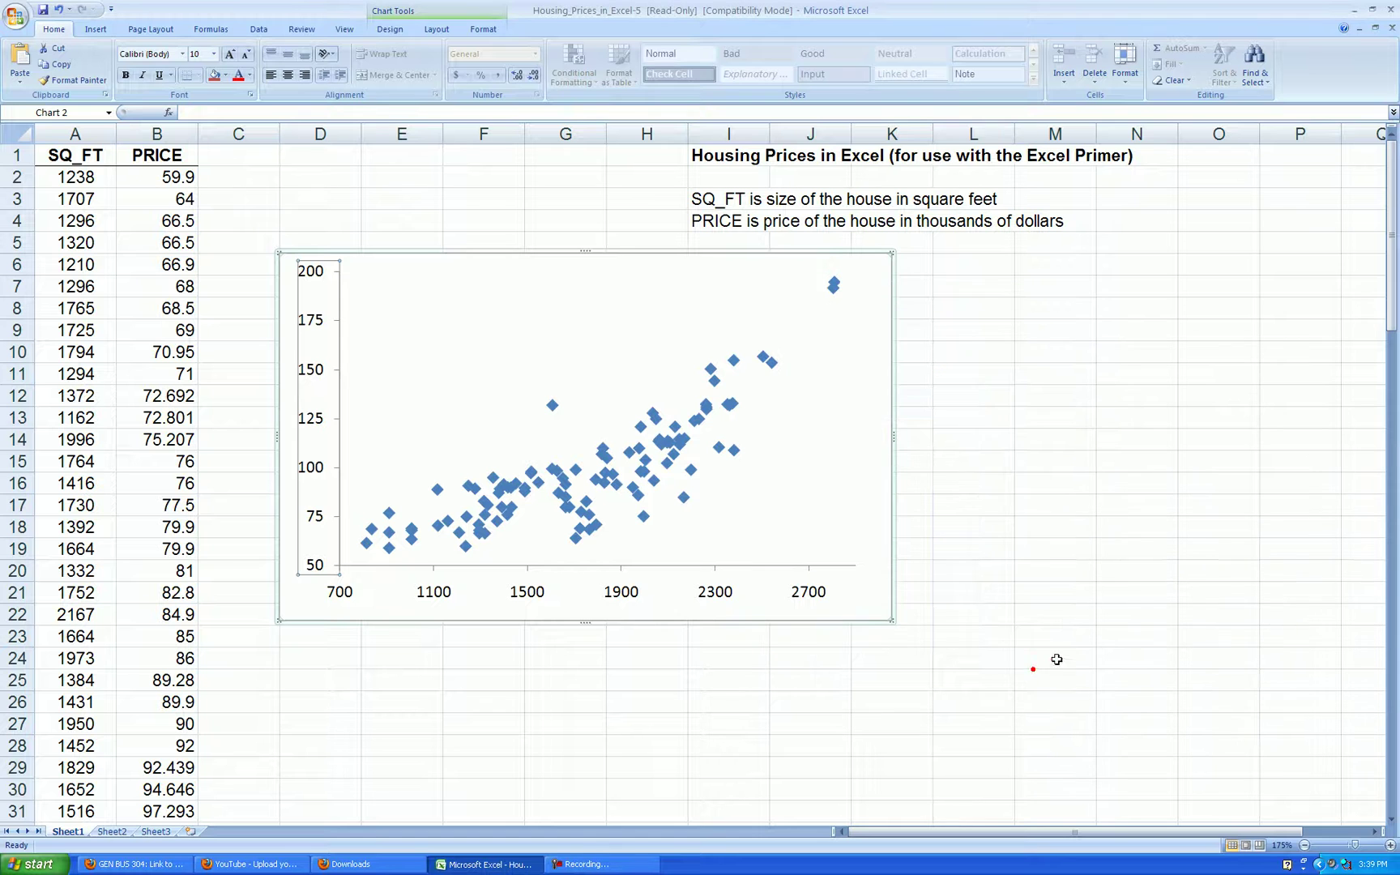
click(1004, 504)
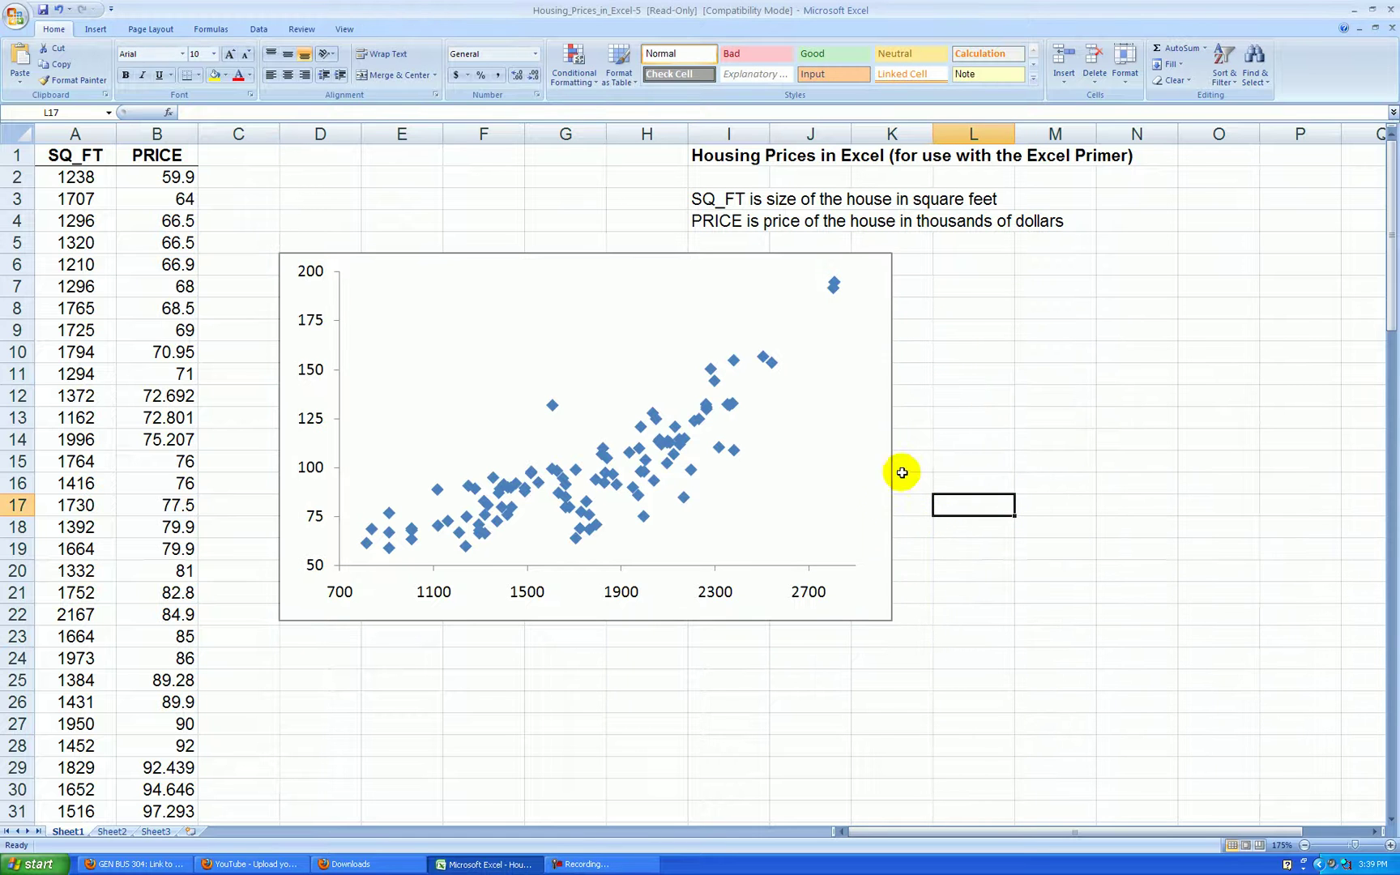
Step: Add the horizontal axis title "Square Footage" below the chart's axis
click(875, 613)
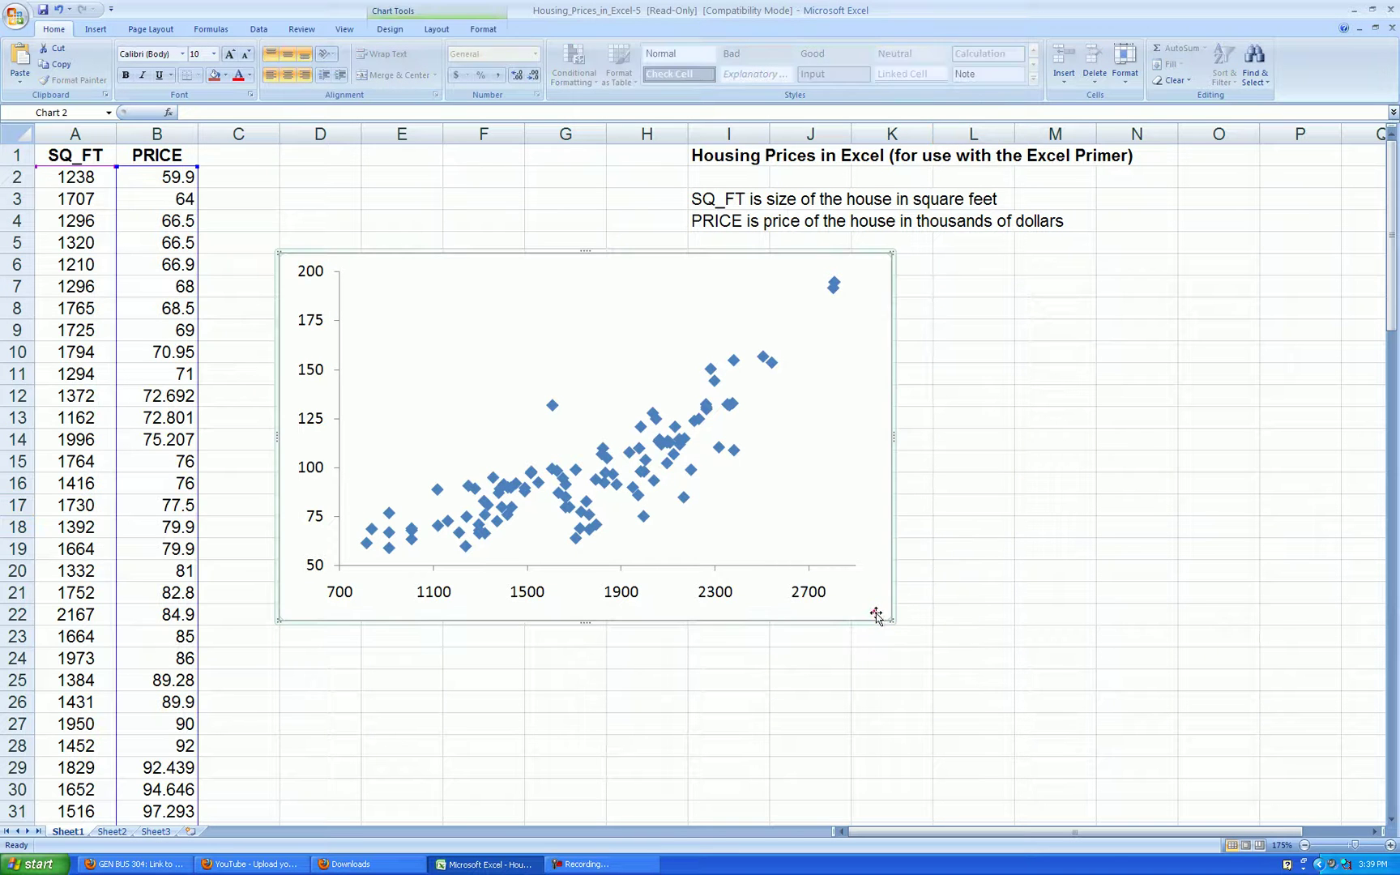
click(434, 30)
click(263, 65)
mouse_move(356, 98)
click(463, 138)
text(Square Footage)
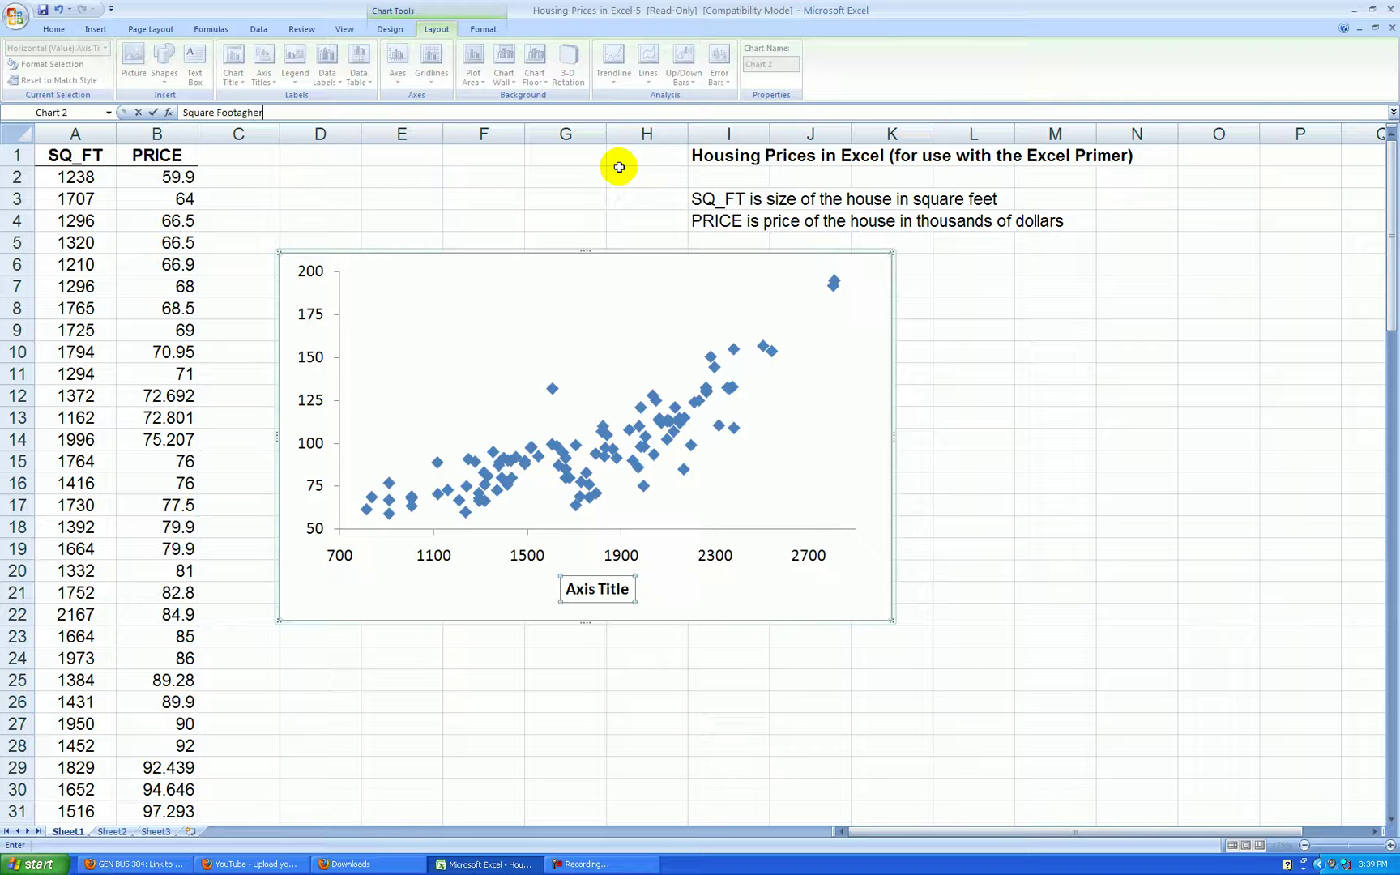
click(758, 598)
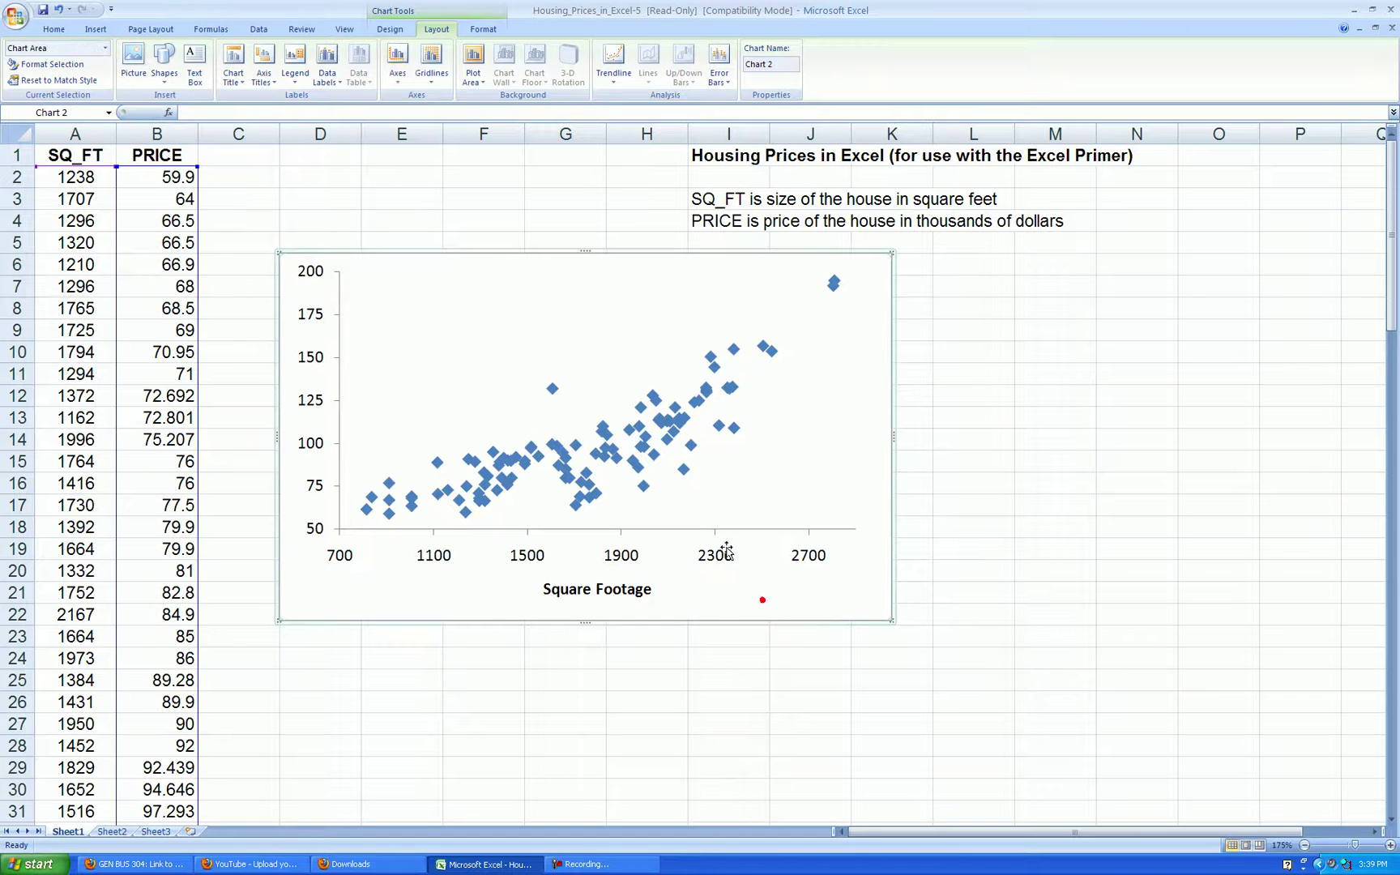
Step: Add a rotated vertical axis title reading "Price ($1000s)"
click(266, 79)
mouse_move(308, 113)
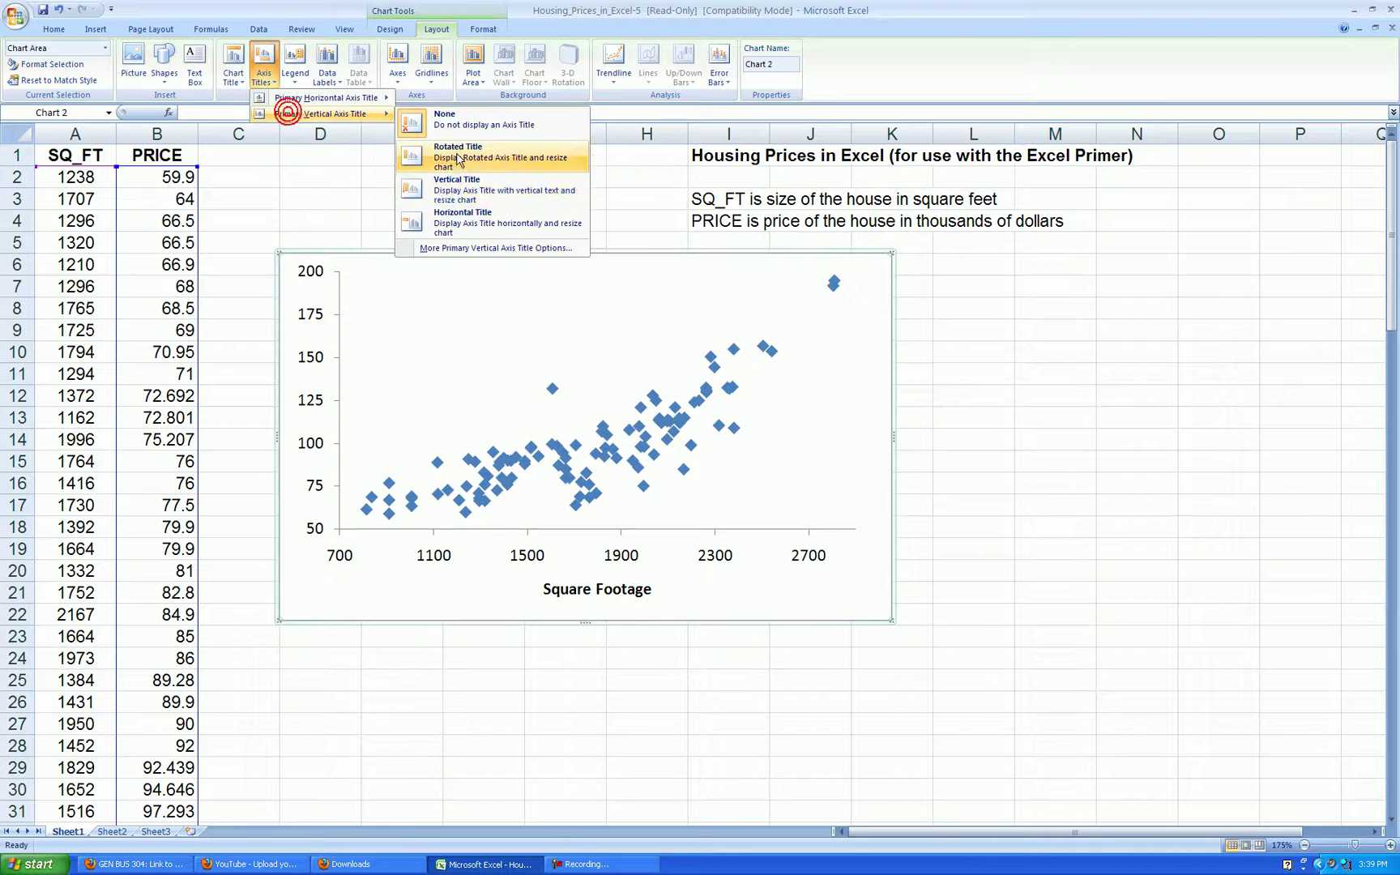
click(476, 156)
text(Price ($1000s)
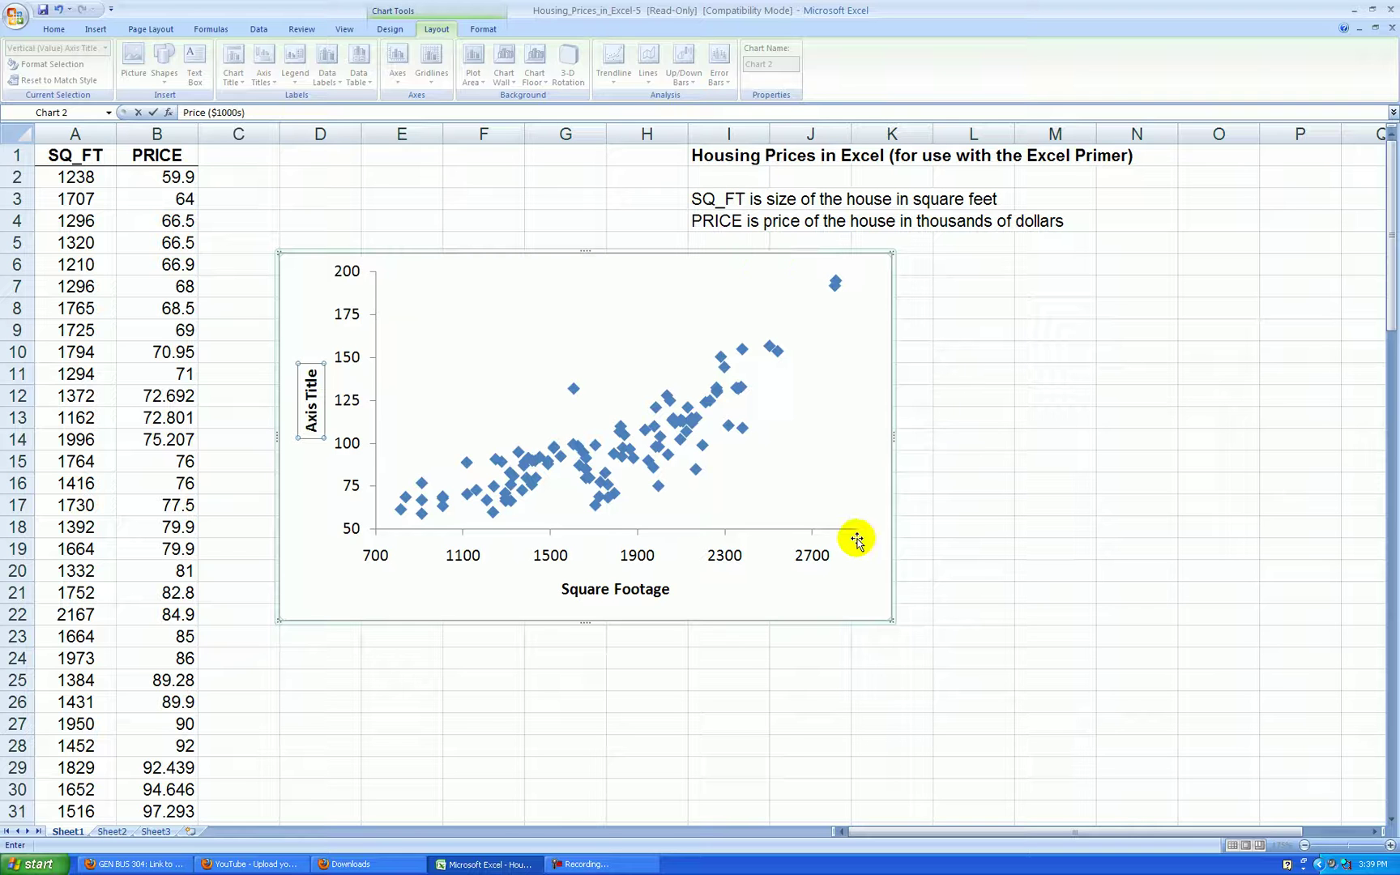
click(868, 607)
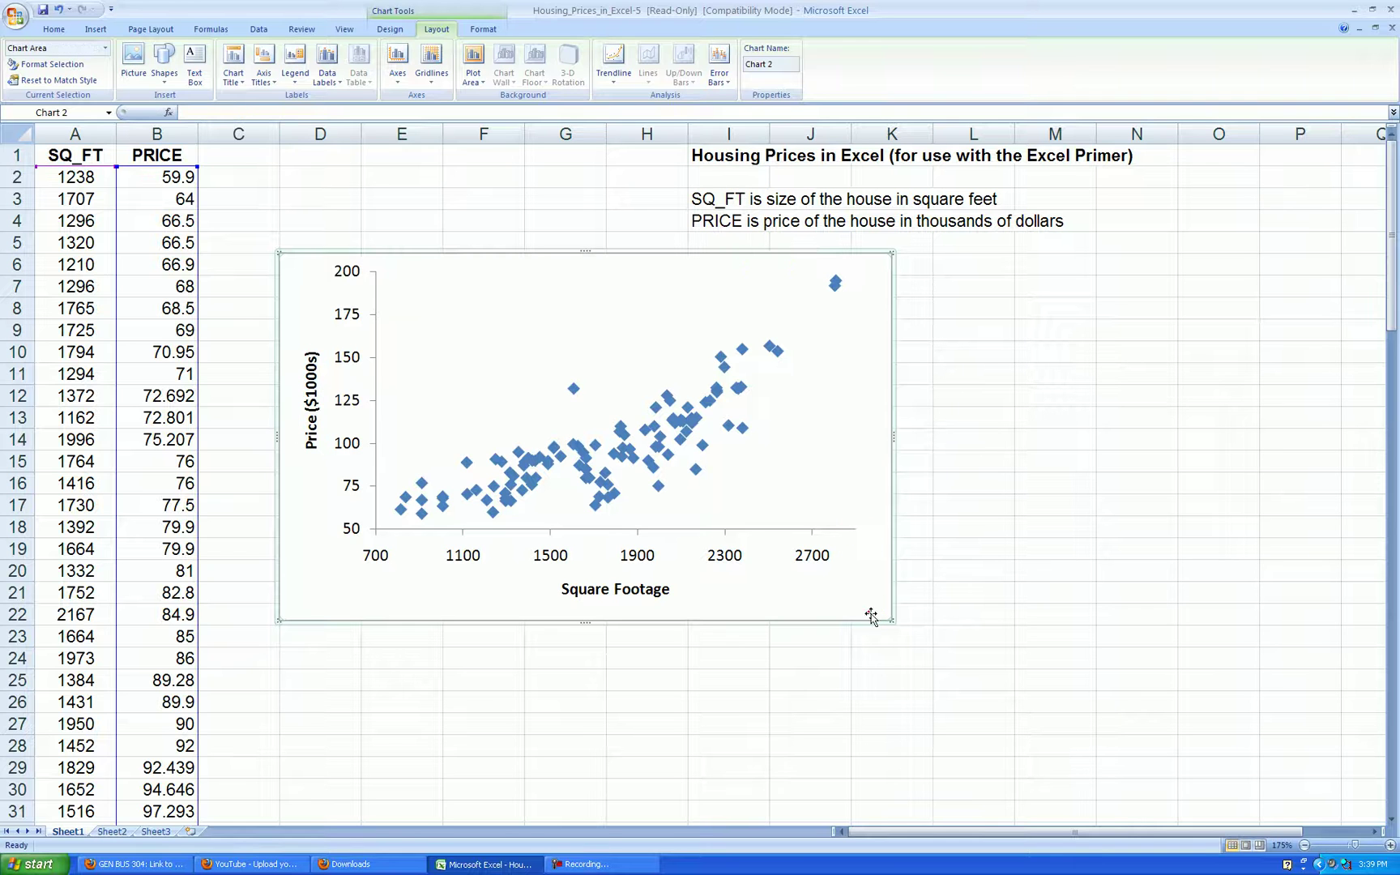
Step: Add the chart title "Scatterplot of Price vs. Square Footage" above the plot
click(233, 67)
click(273, 171)
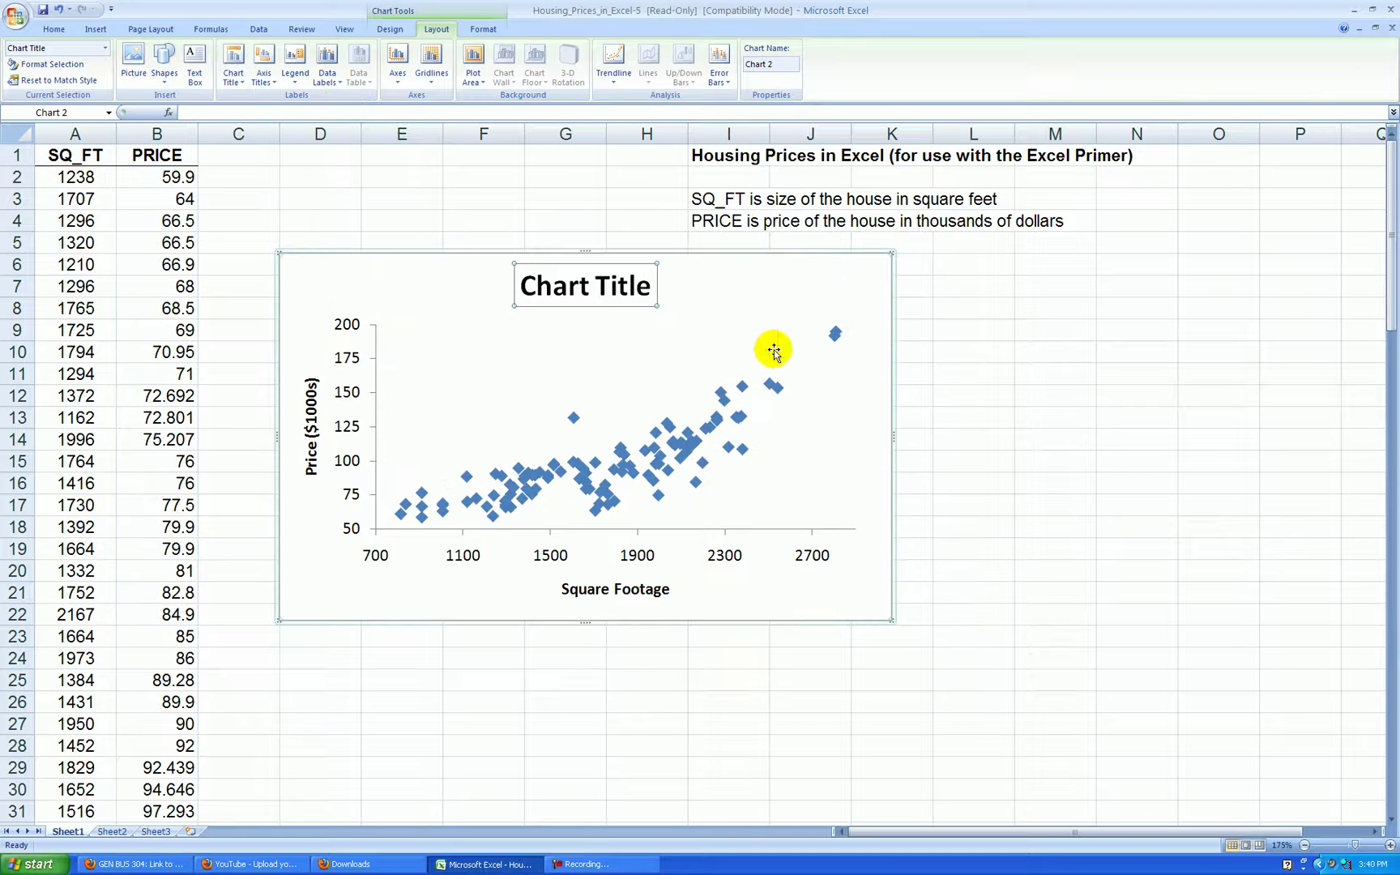
text(Sca)
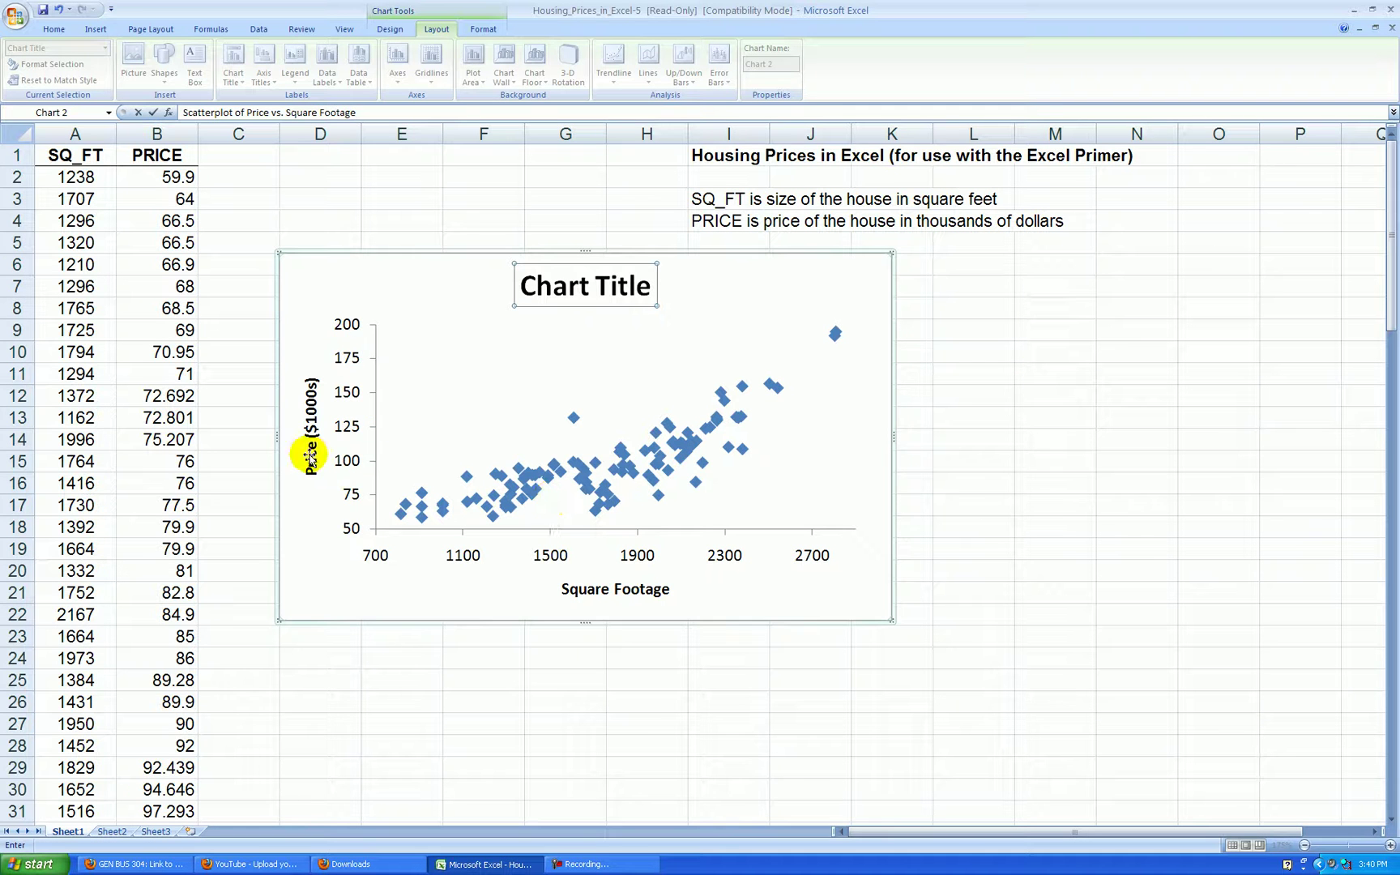
click(835, 609)
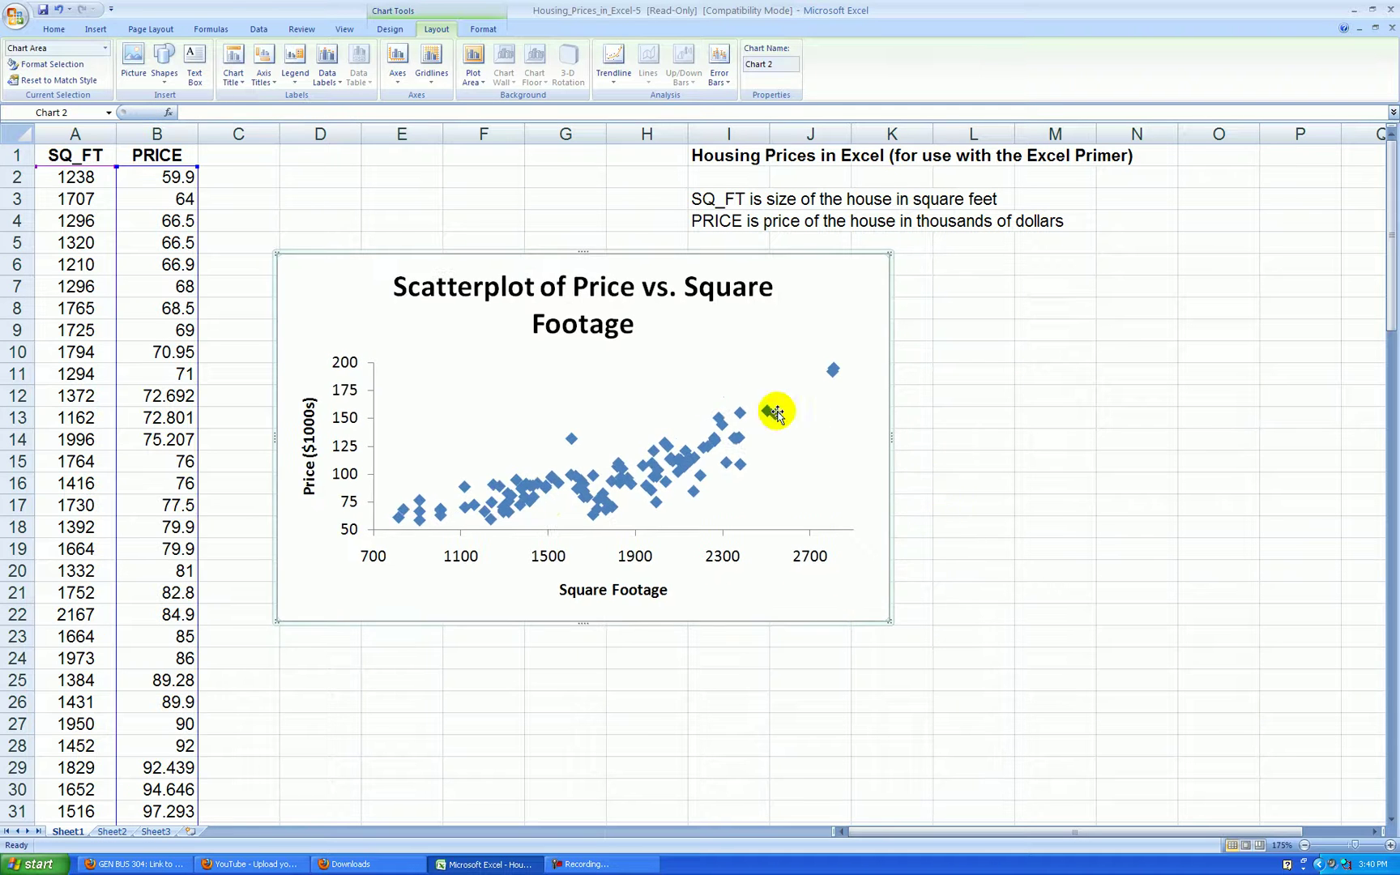
Step: Set the chart title's font size to 14
click(640, 340)
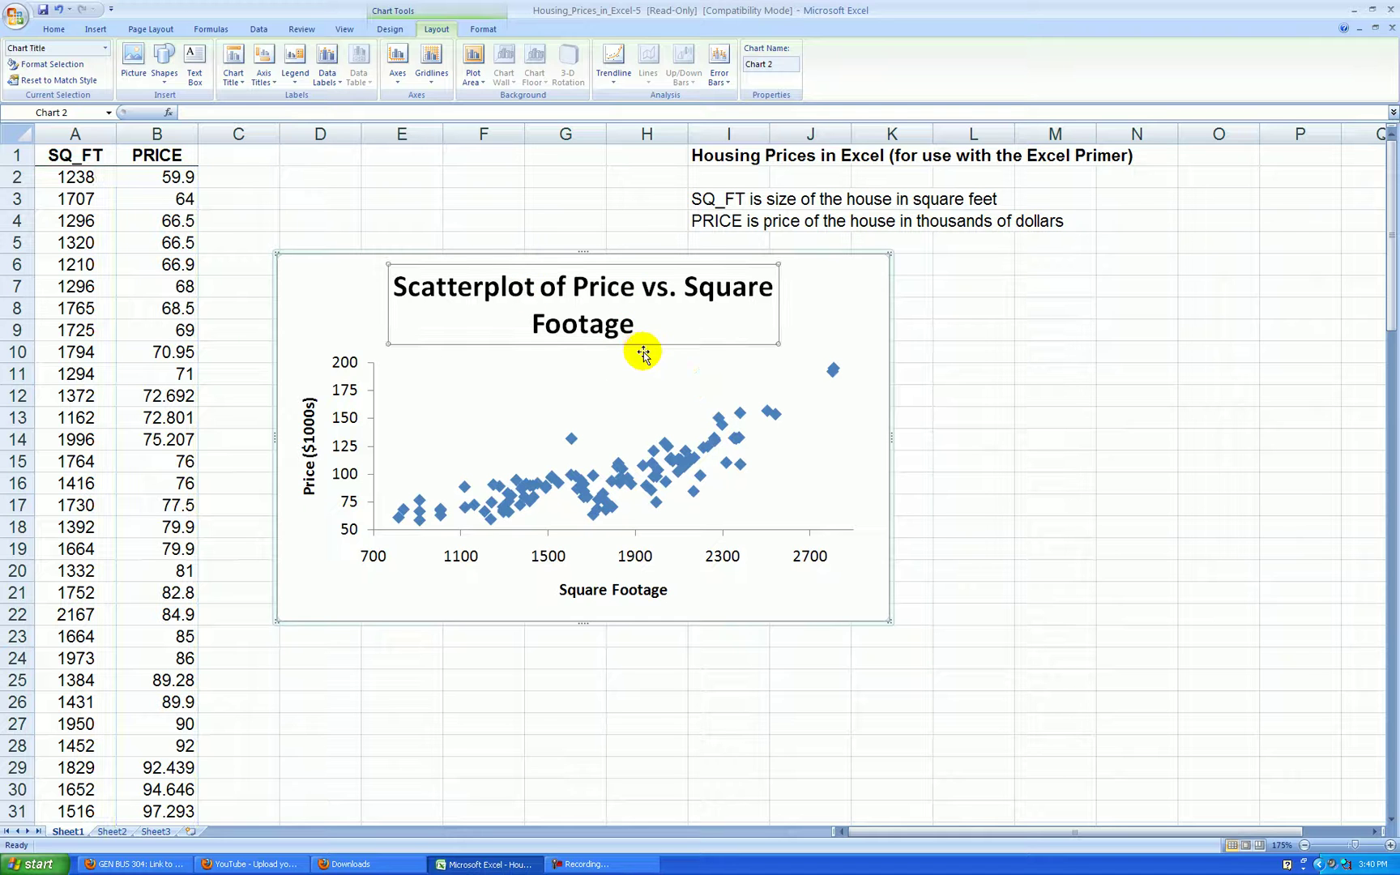
click(55, 30)
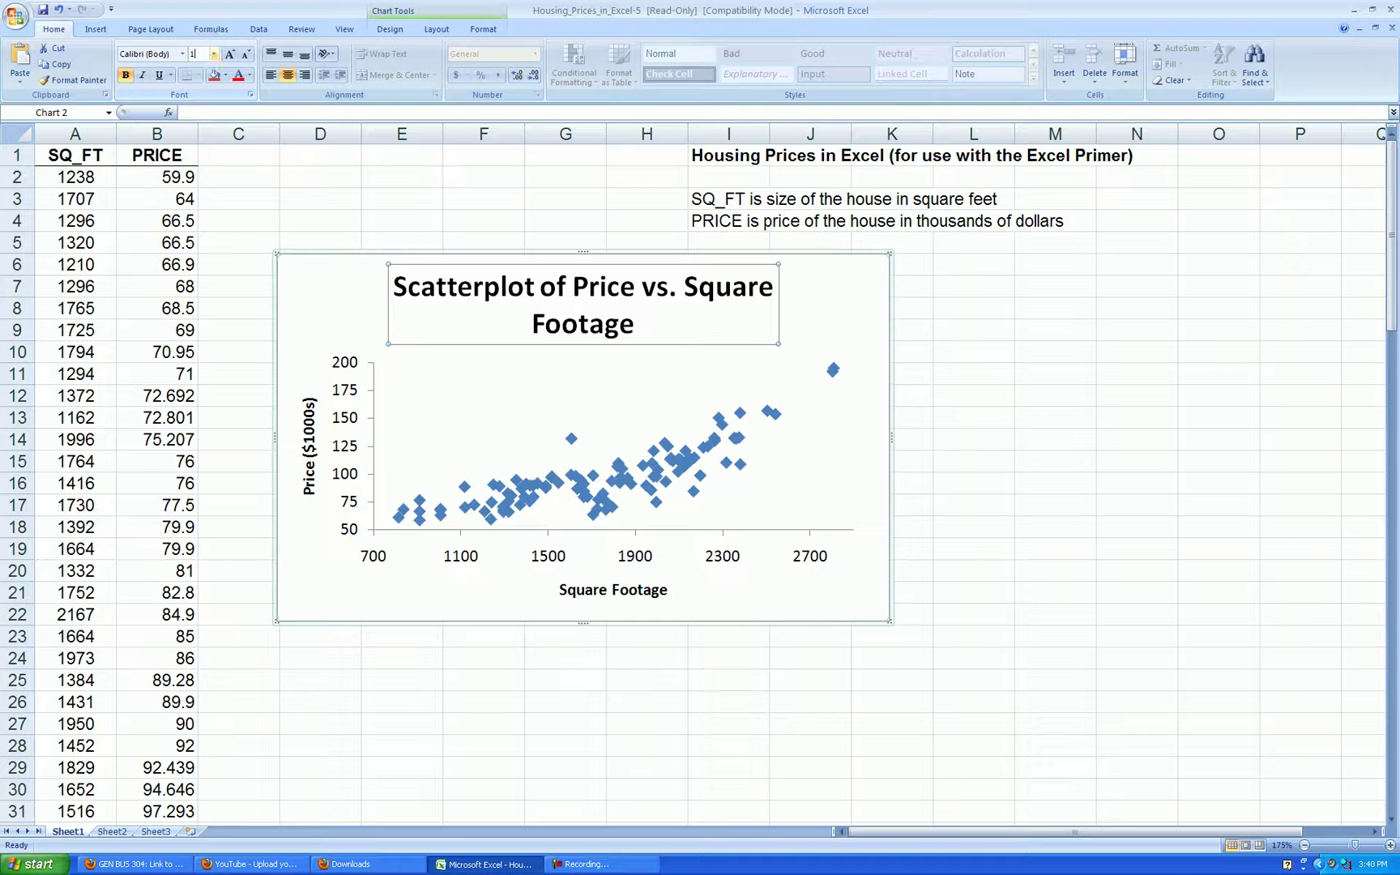
click(208, 51)
text(14)
key(Return)
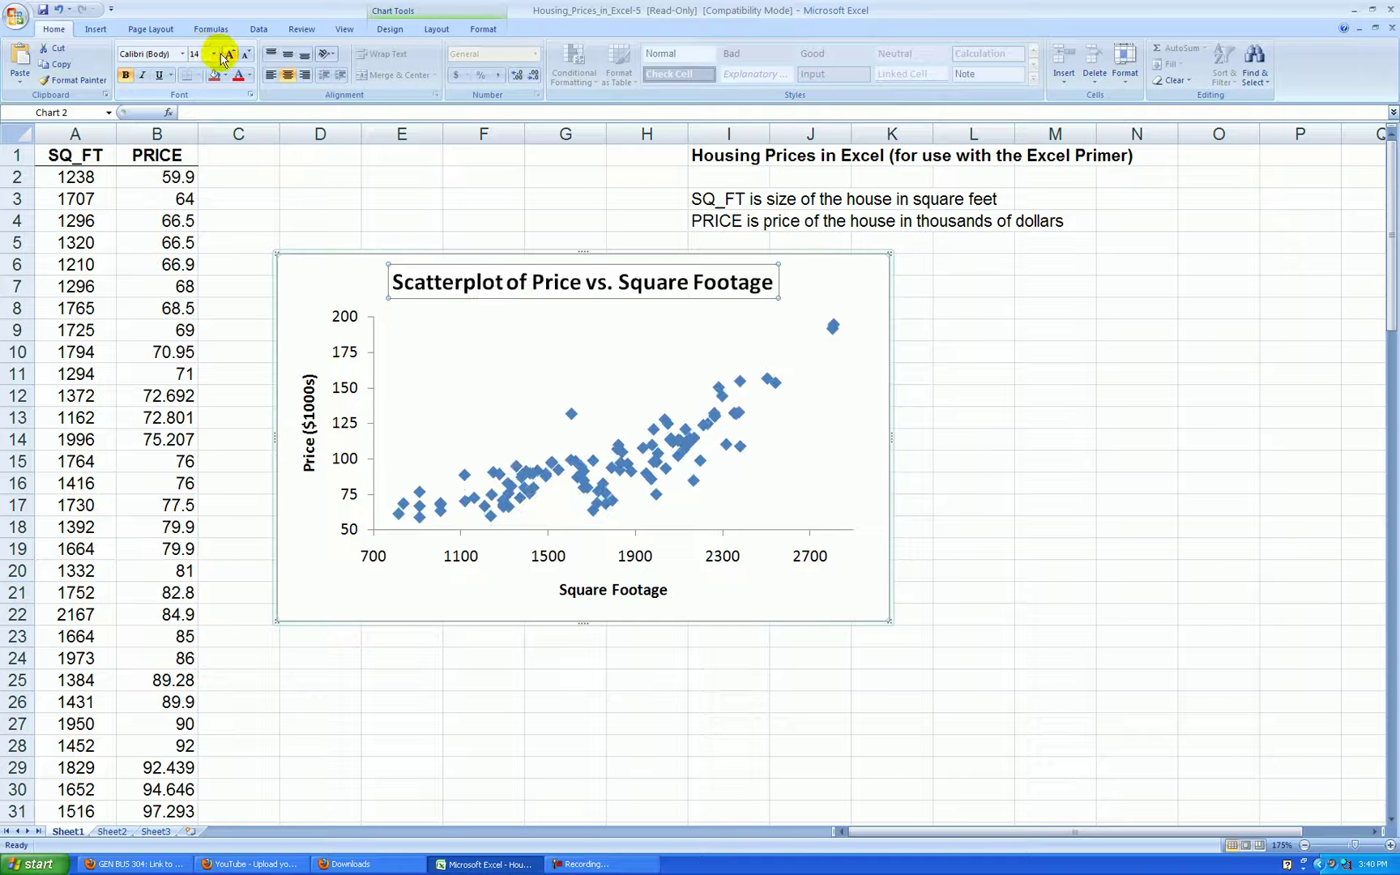
click(950, 457)
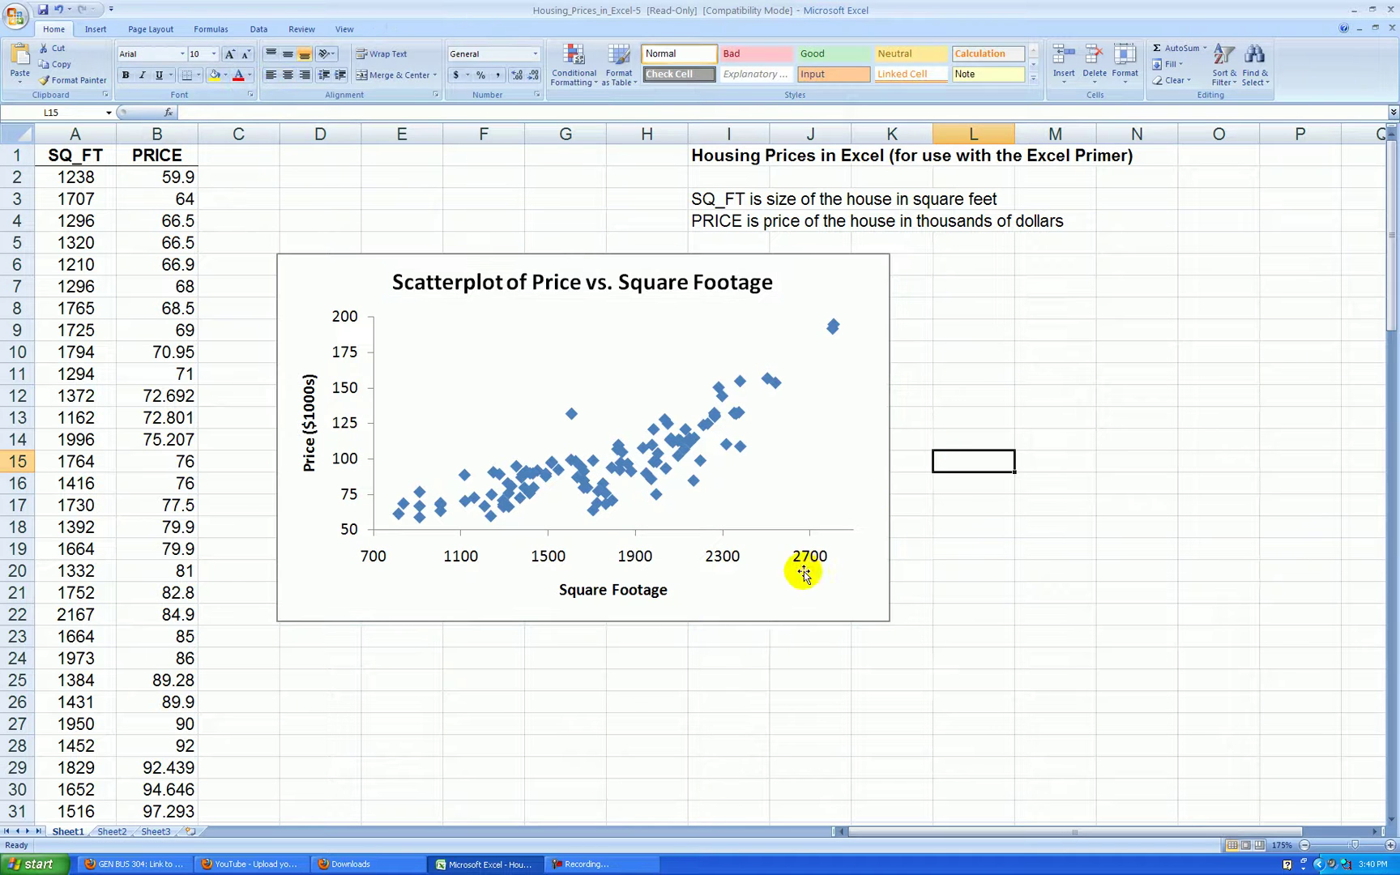
Step: Resize the chart so its right edge falls inside column I and its bottom edge reaches about the end of row 23
click(887, 447)
drag(888, 441, 757, 440)
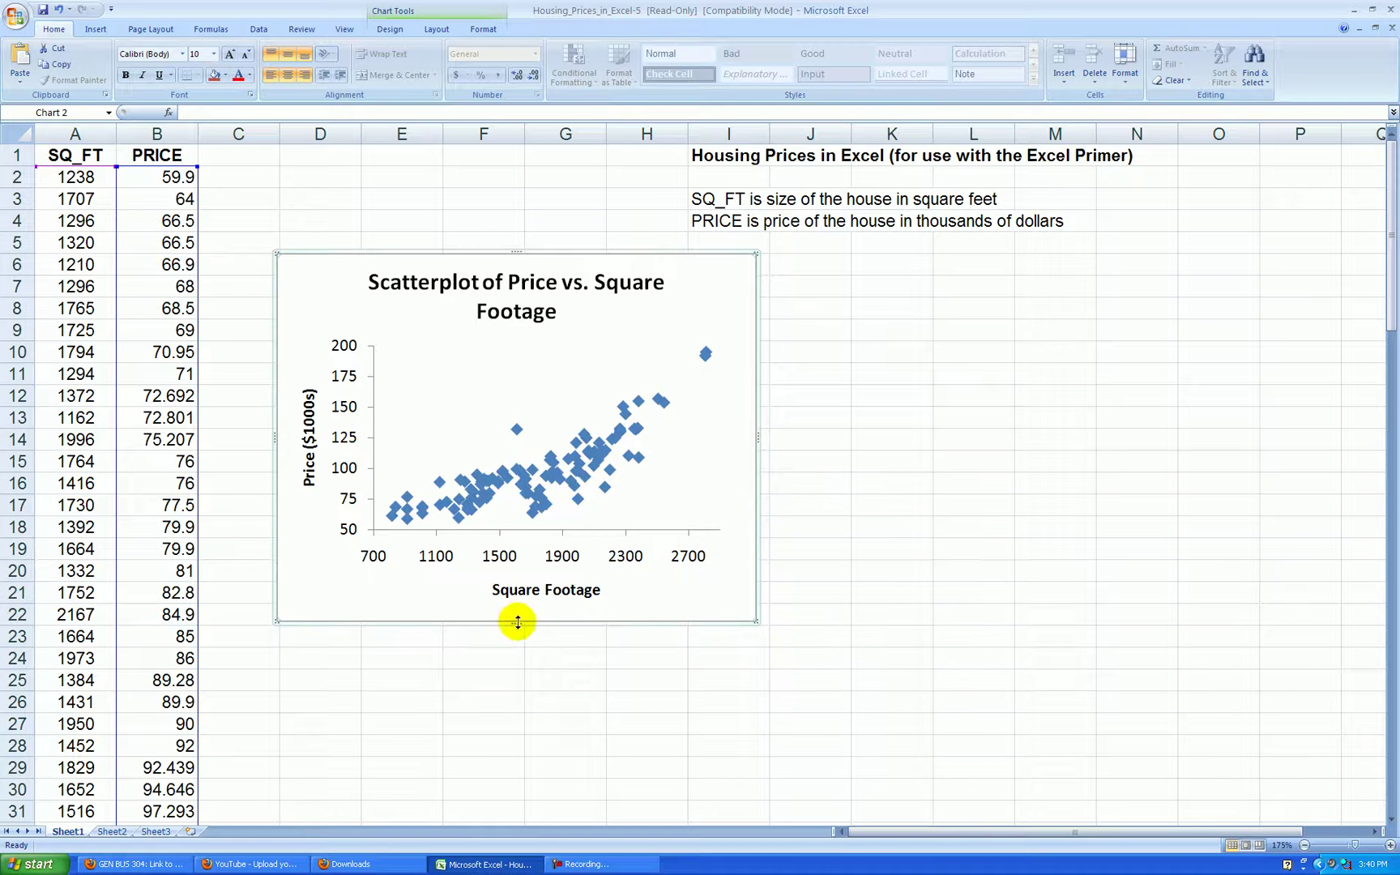
drag(517, 621, 517, 648)
Step: Set the chart title's font size to 12
click(543, 319)
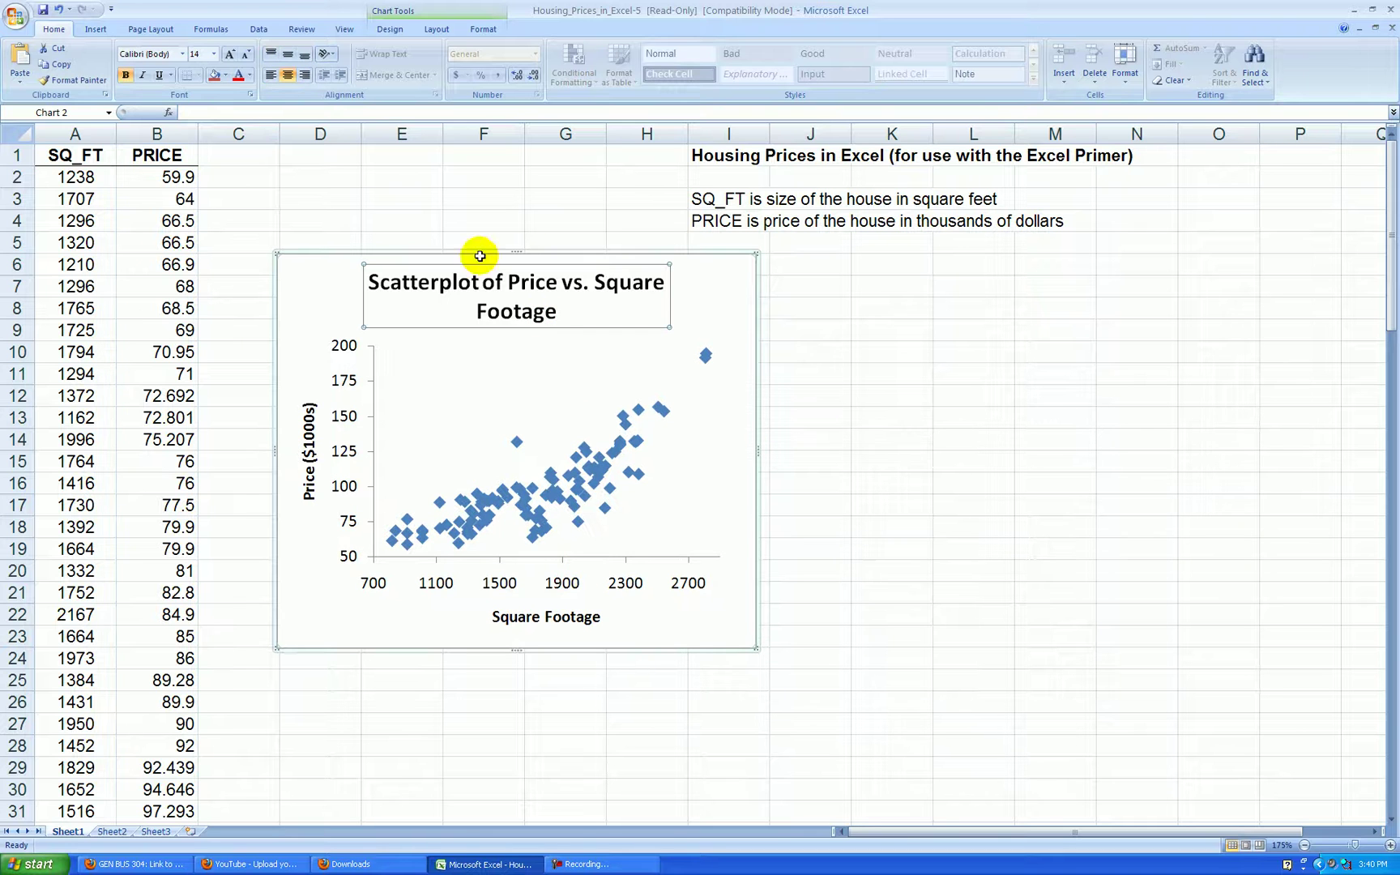
click(195, 53)
text(12)
key(Return)
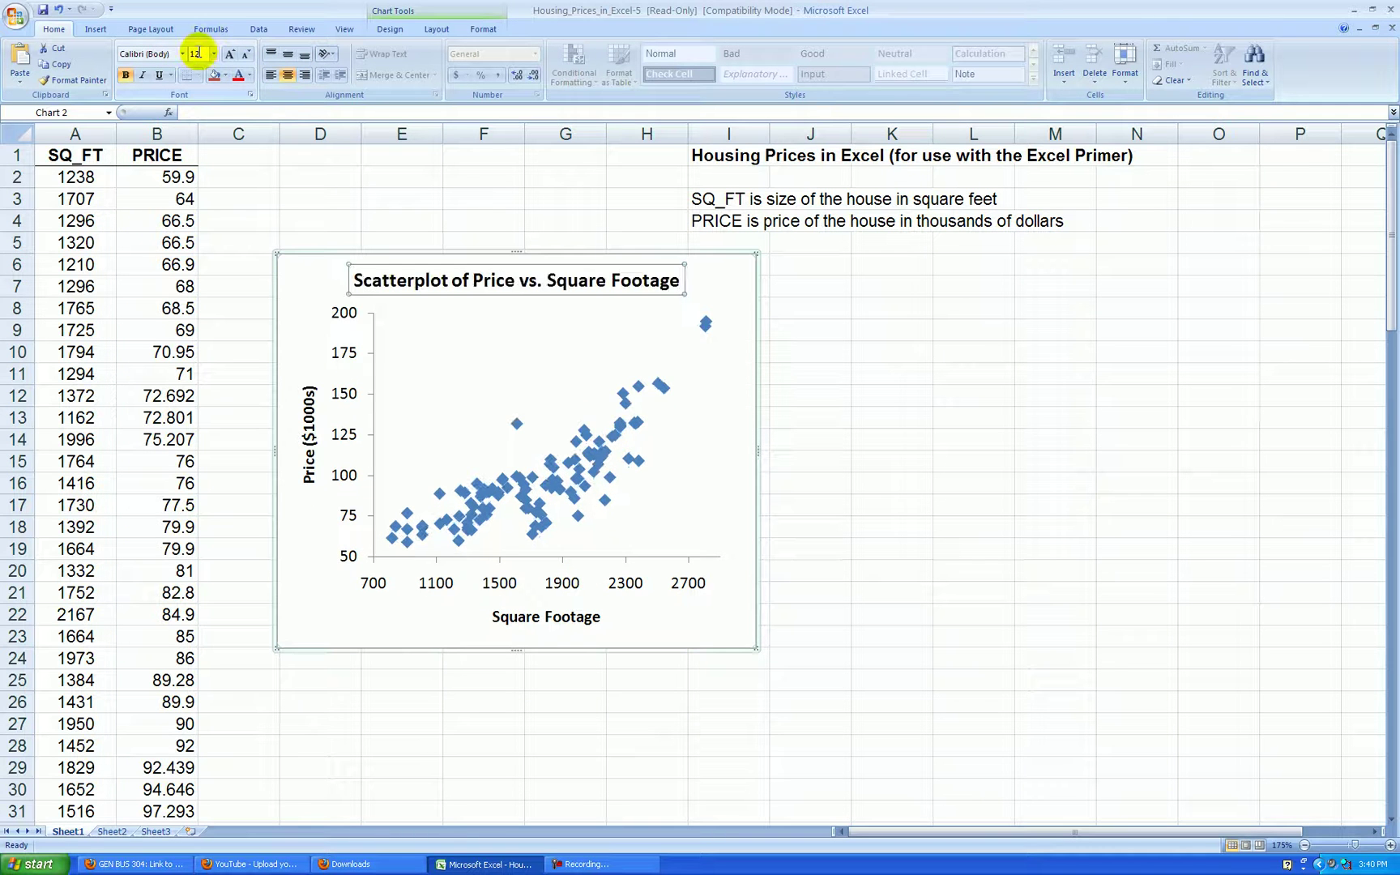
click(926, 375)
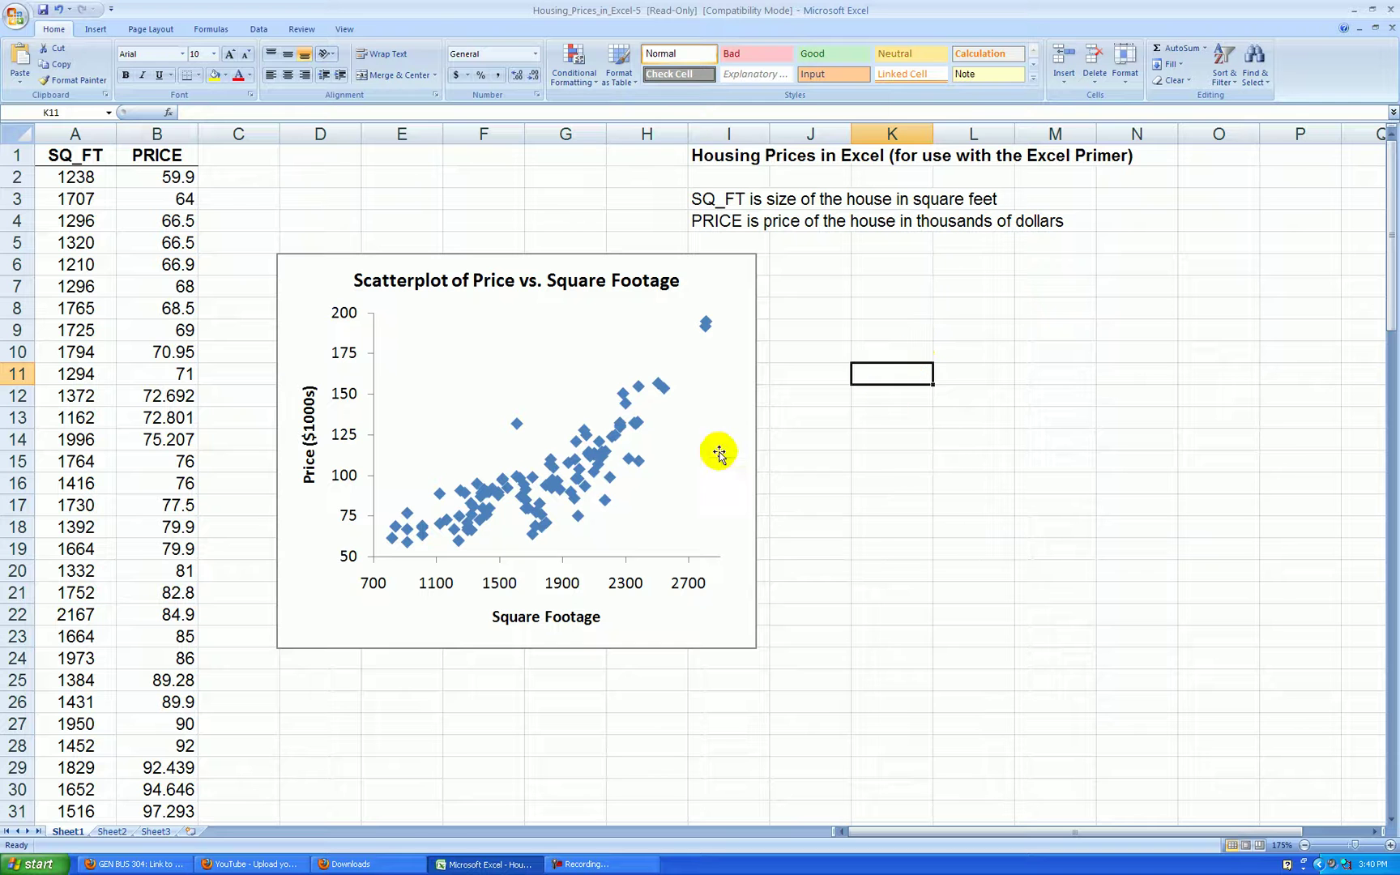
Step: Change the data series' marker type to the built-in circle
right_click(600, 469)
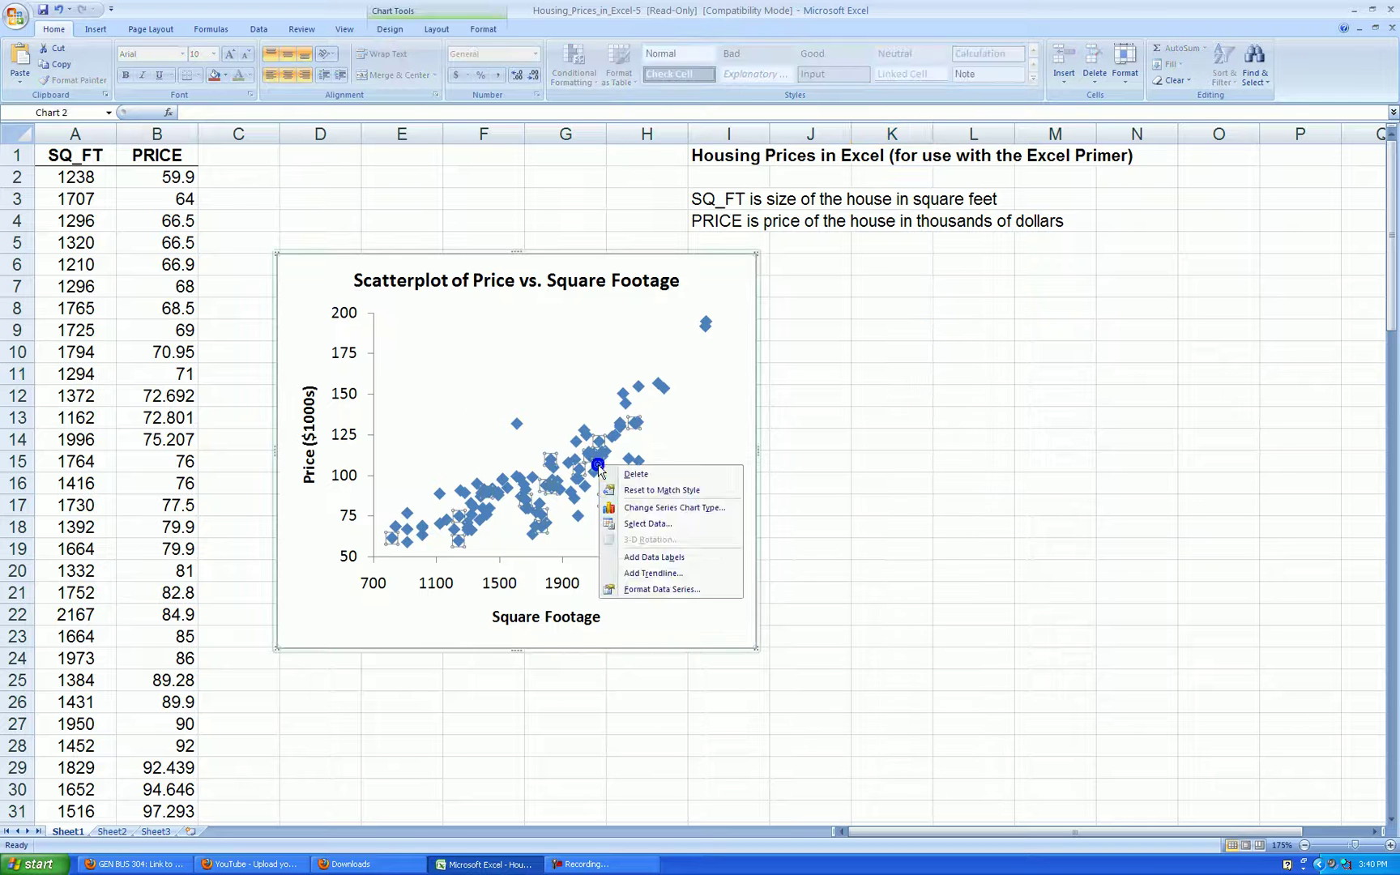
click(641, 588)
click(808, 344)
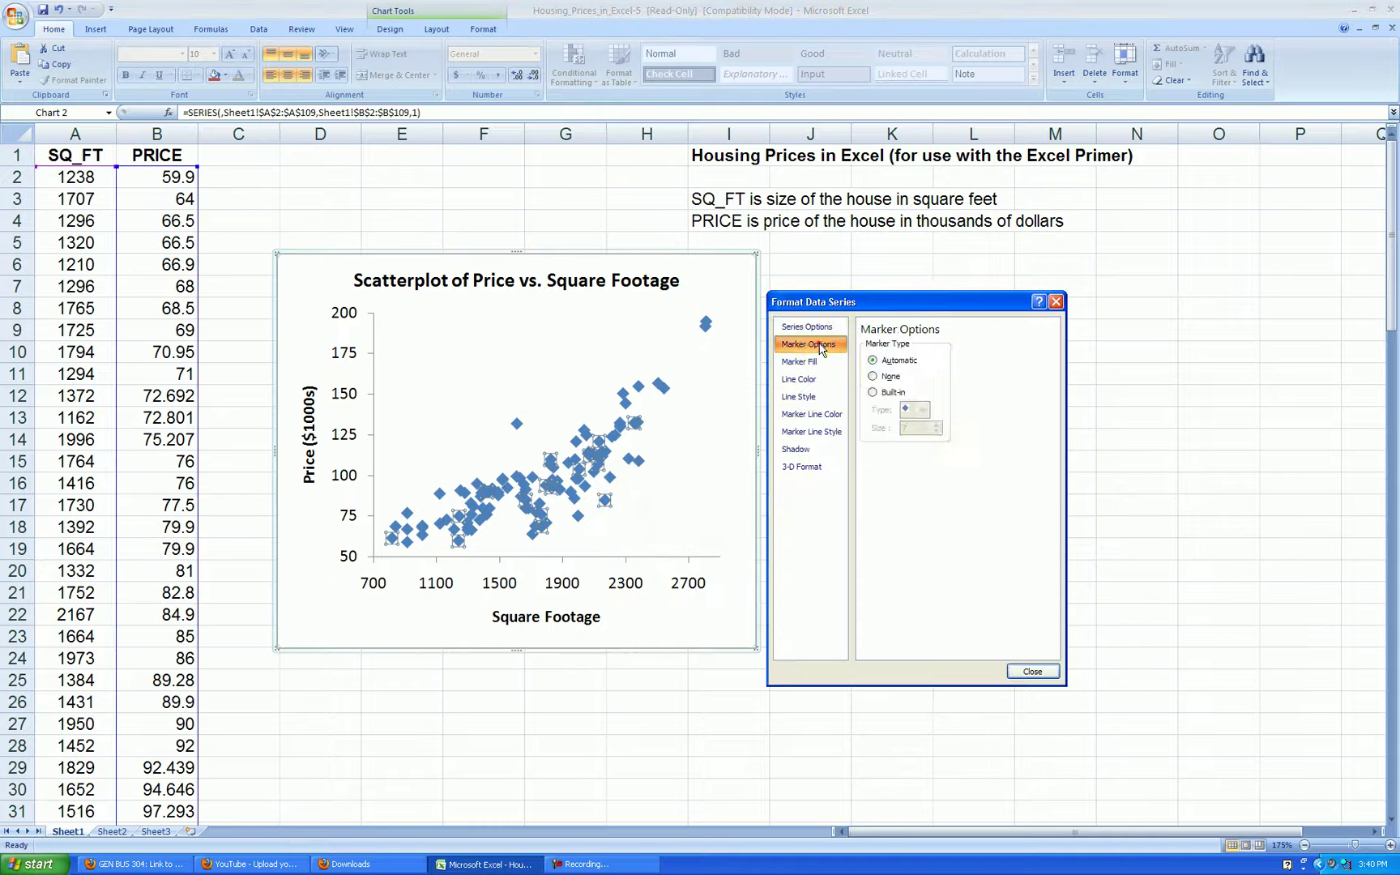
click(922, 409)
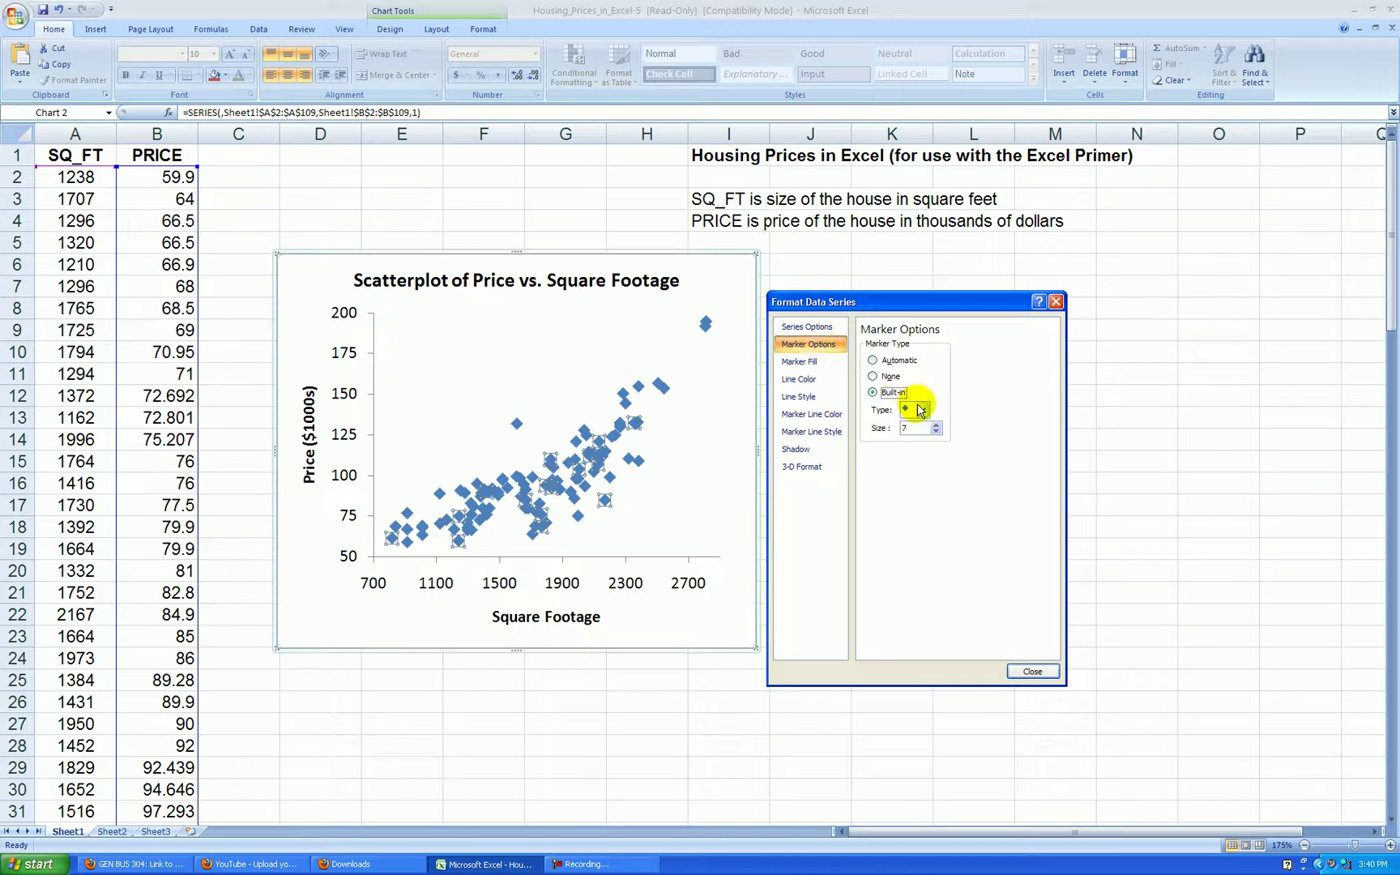
click(914, 522)
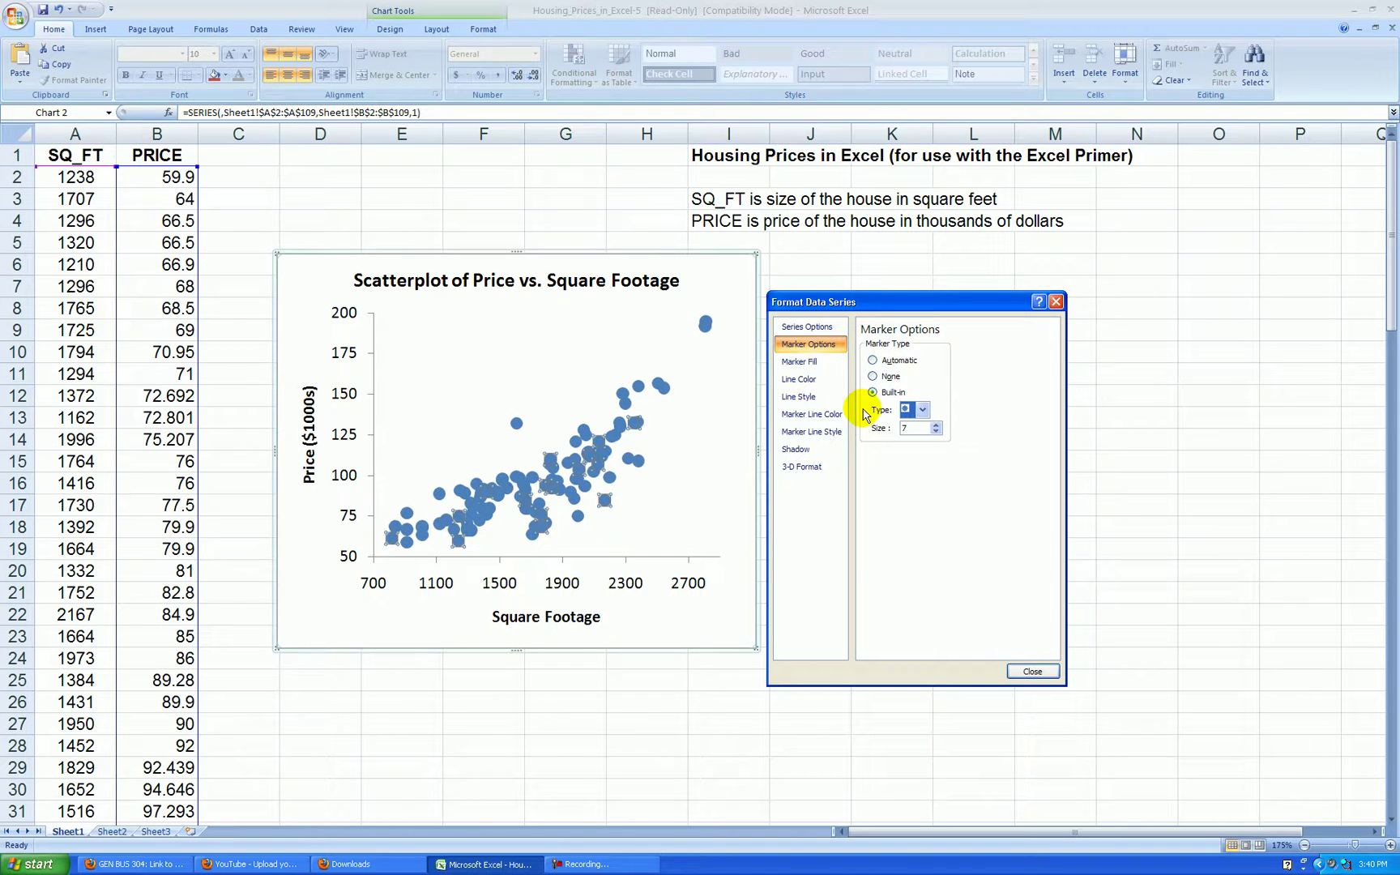
Step: Give the data markers a solid gray fill
click(824, 361)
click(865, 361)
click(924, 433)
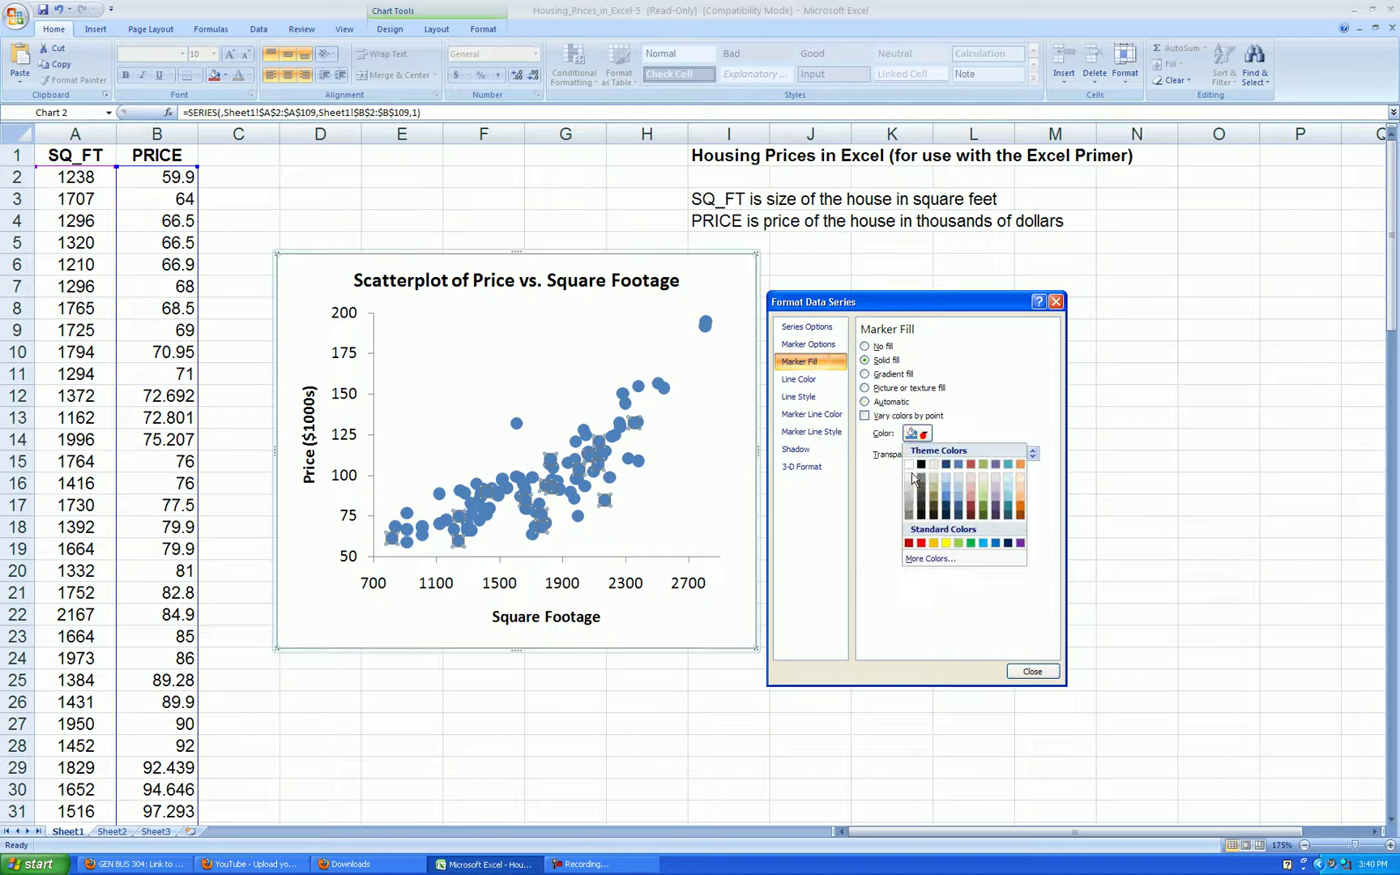
click(907, 511)
Step: Set the marker line color to solid black and finish formatting the data series
click(811, 414)
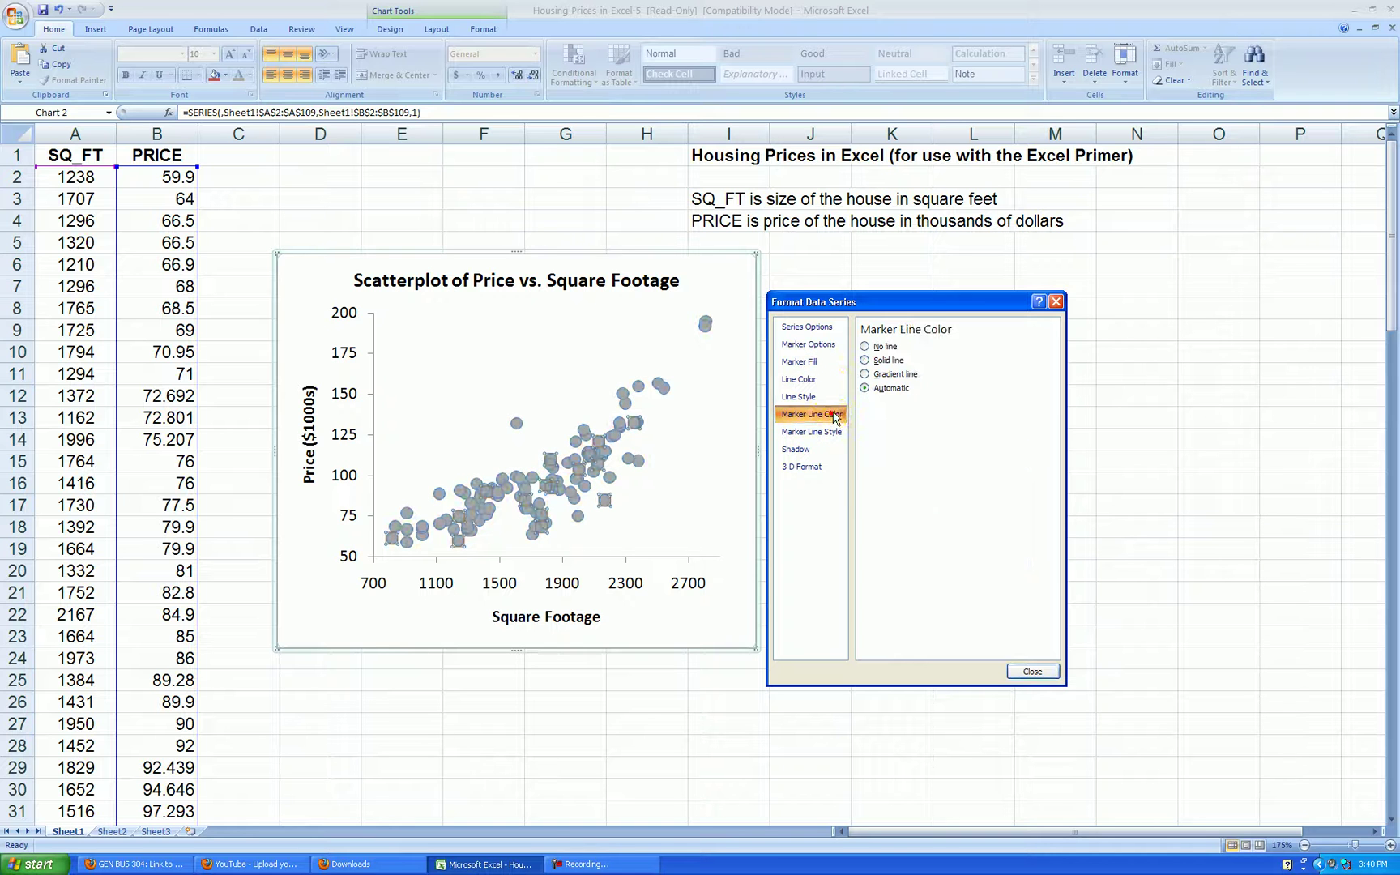
click(864, 360)
click(918, 405)
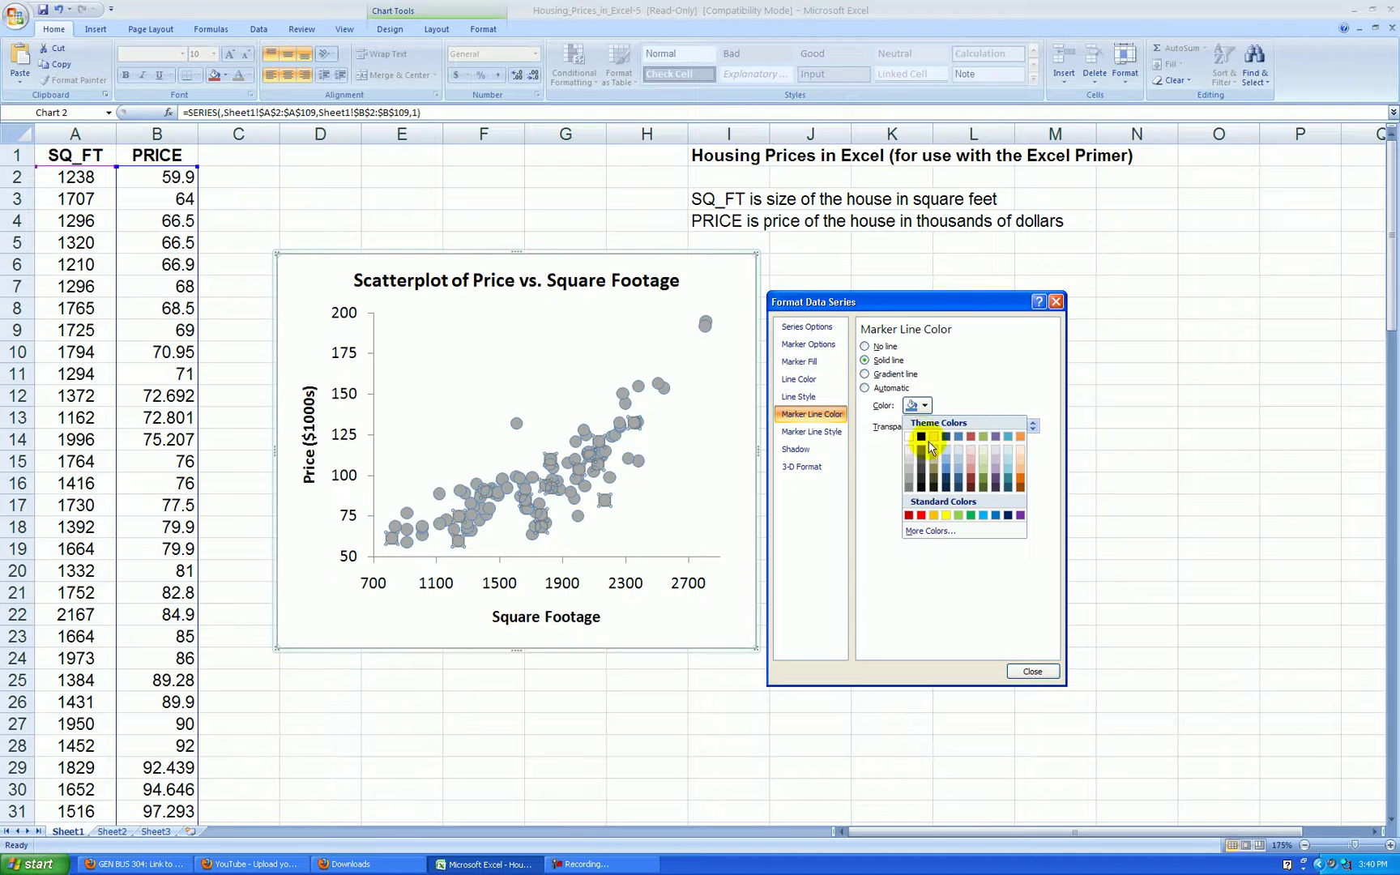
click(922, 437)
click(1033, 672)
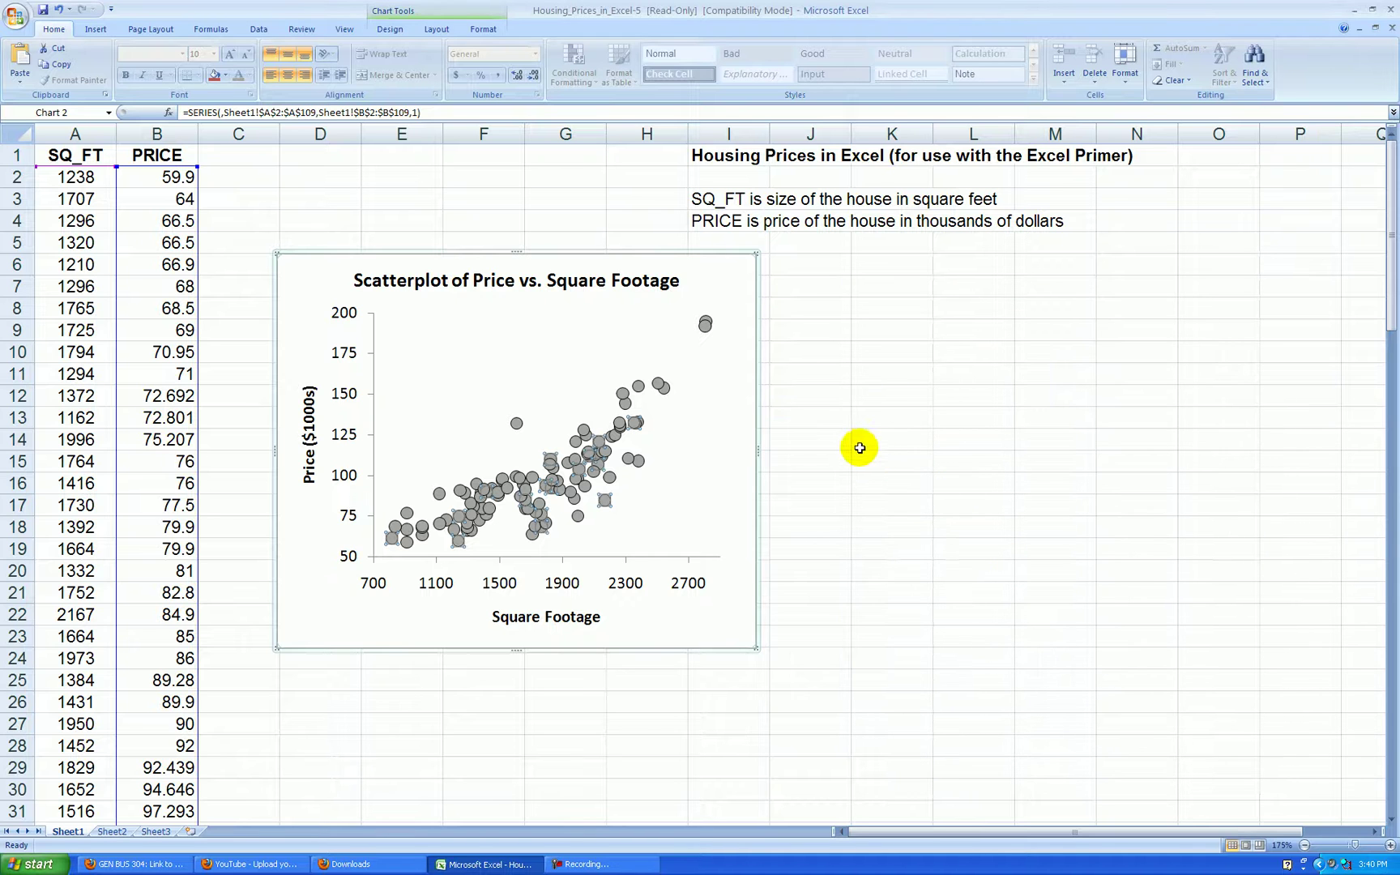
Step: Make the chart slightly taller by extending its lower edge into row 24, then deselect it
click(588, 642)
click(588, 642)
drag(516, 650, 516, 662)
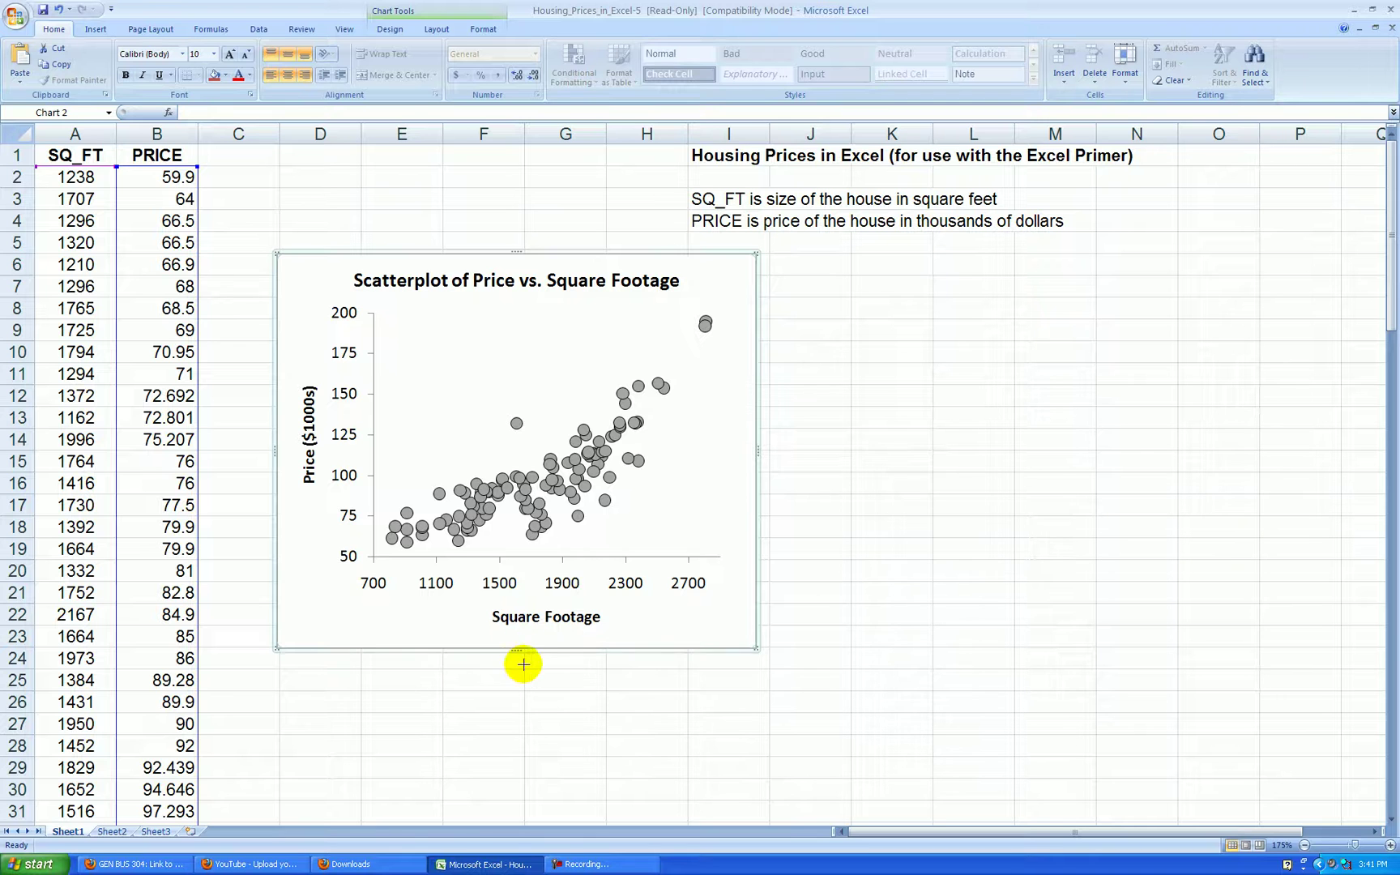
click(863, 525)
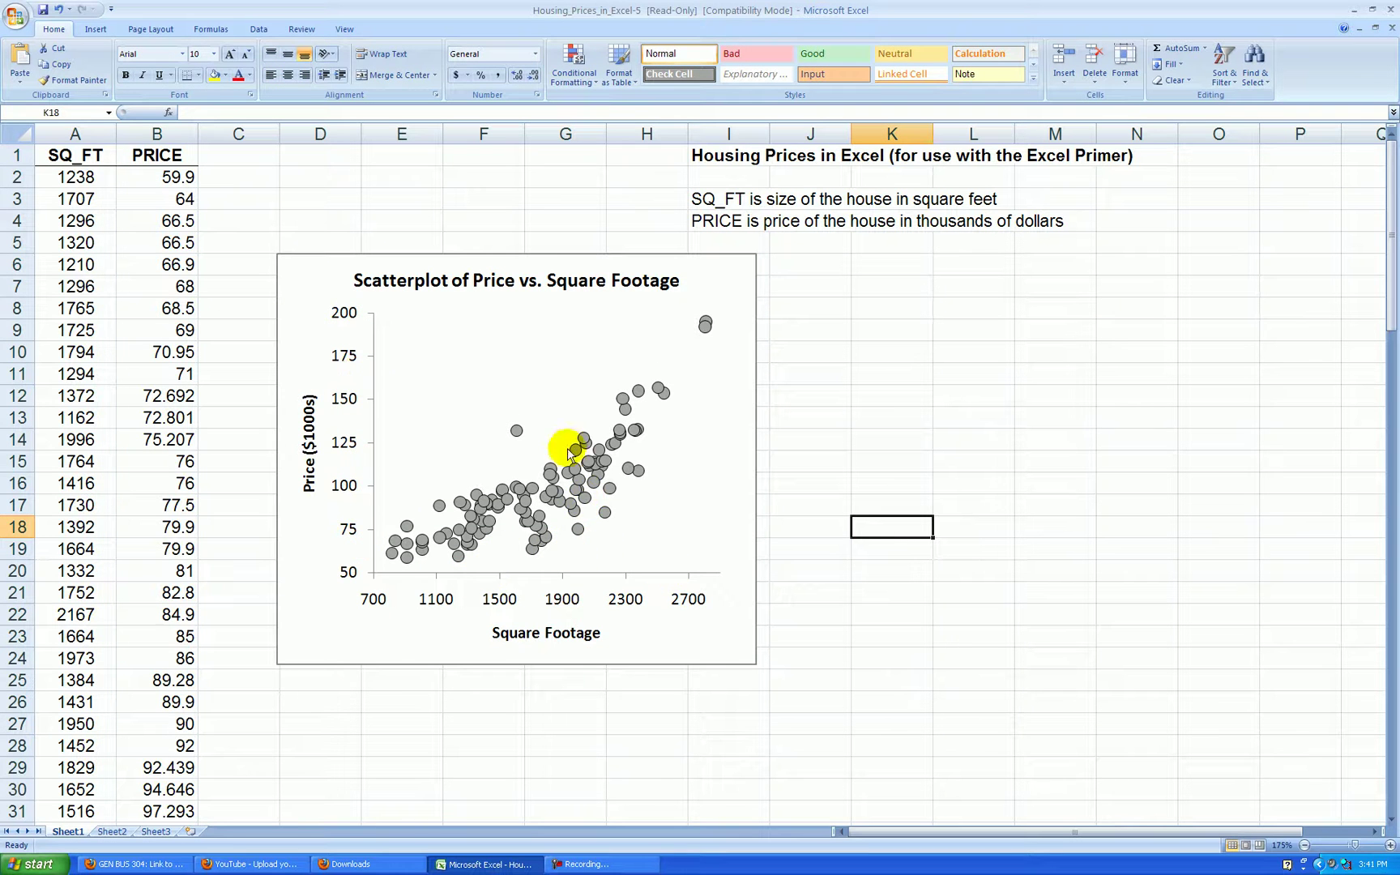
Step: Add a solid gray border line around the chart's plot area
right_click(682, 540)
click(741, 630)
click(812, 347)
click(857, 360)
click(909, 405)
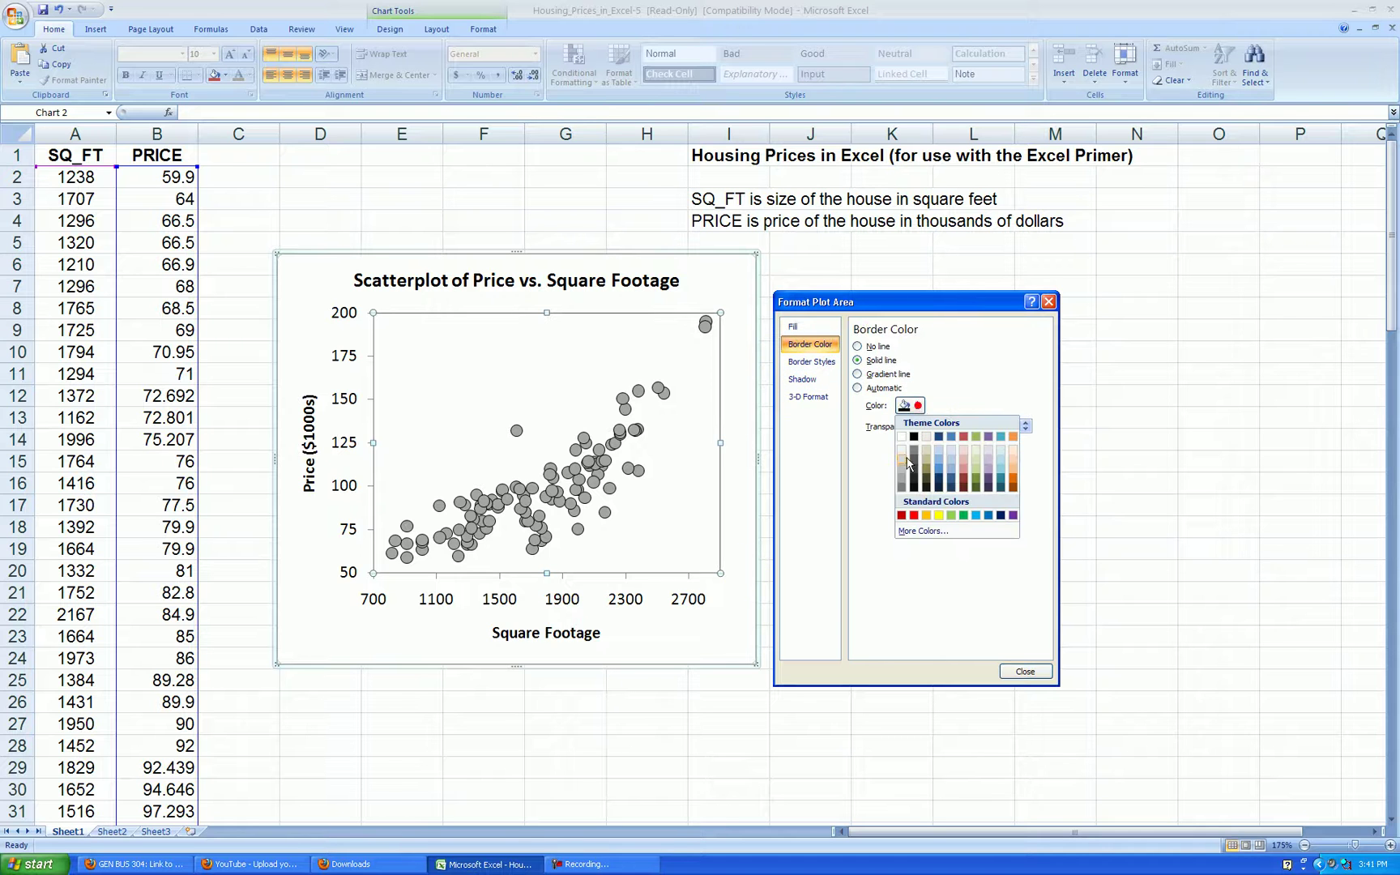
click(905, 489)
click(1029, 671)
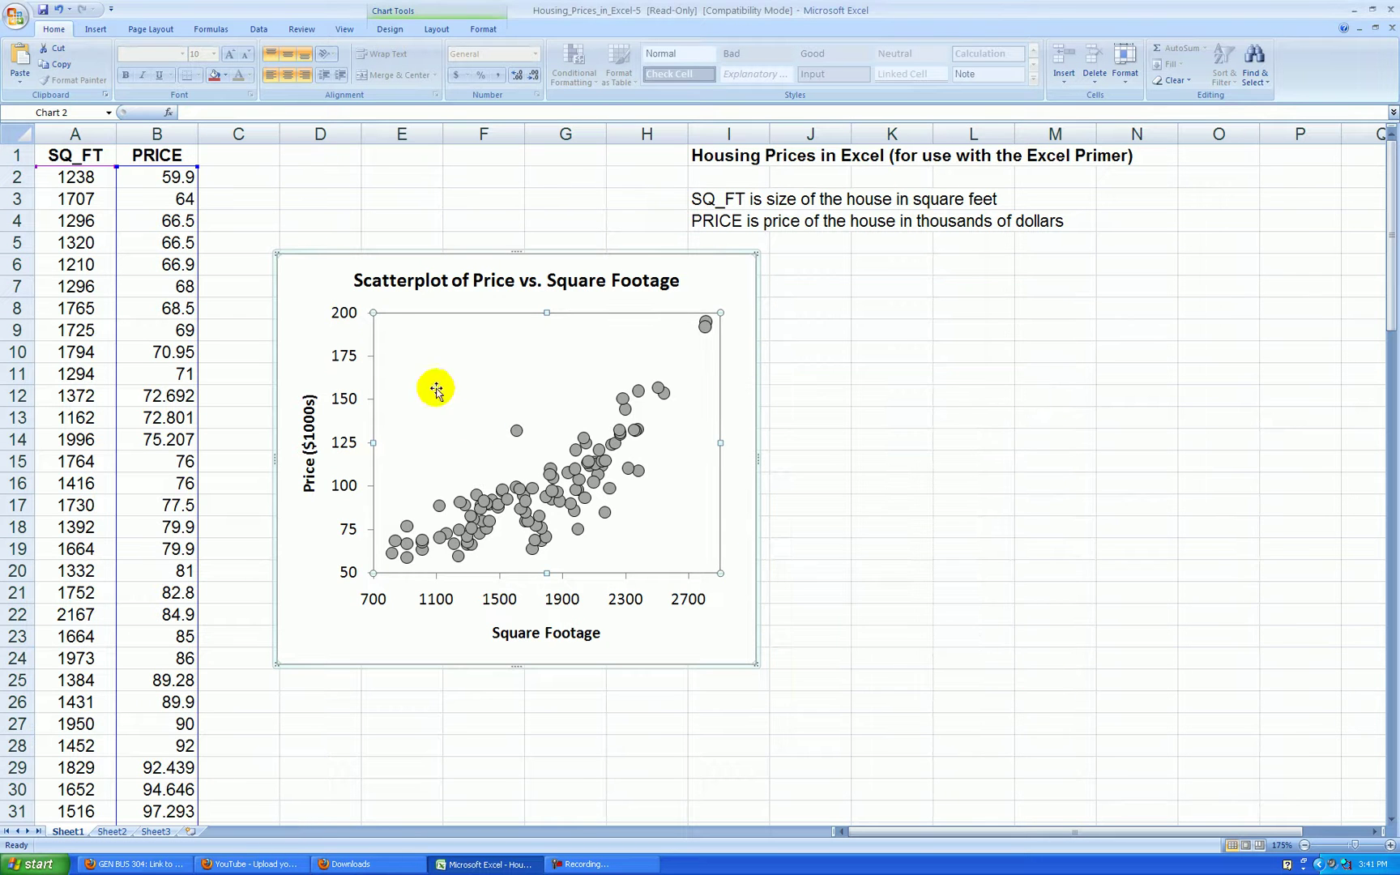
click(895, 462)
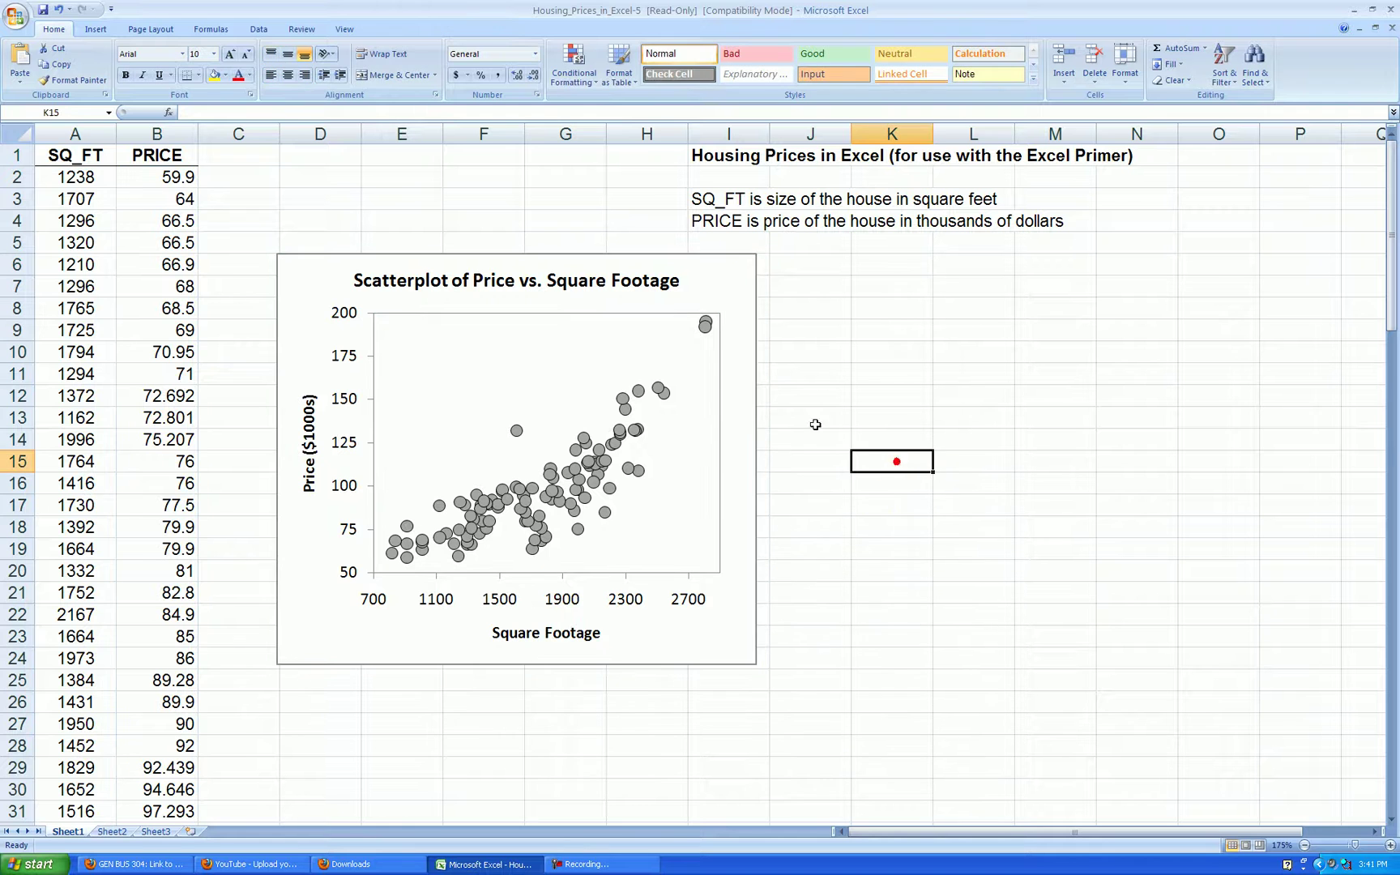
Step: Remove the chart area's outer border by setting its border color to No line
click(731, 288)
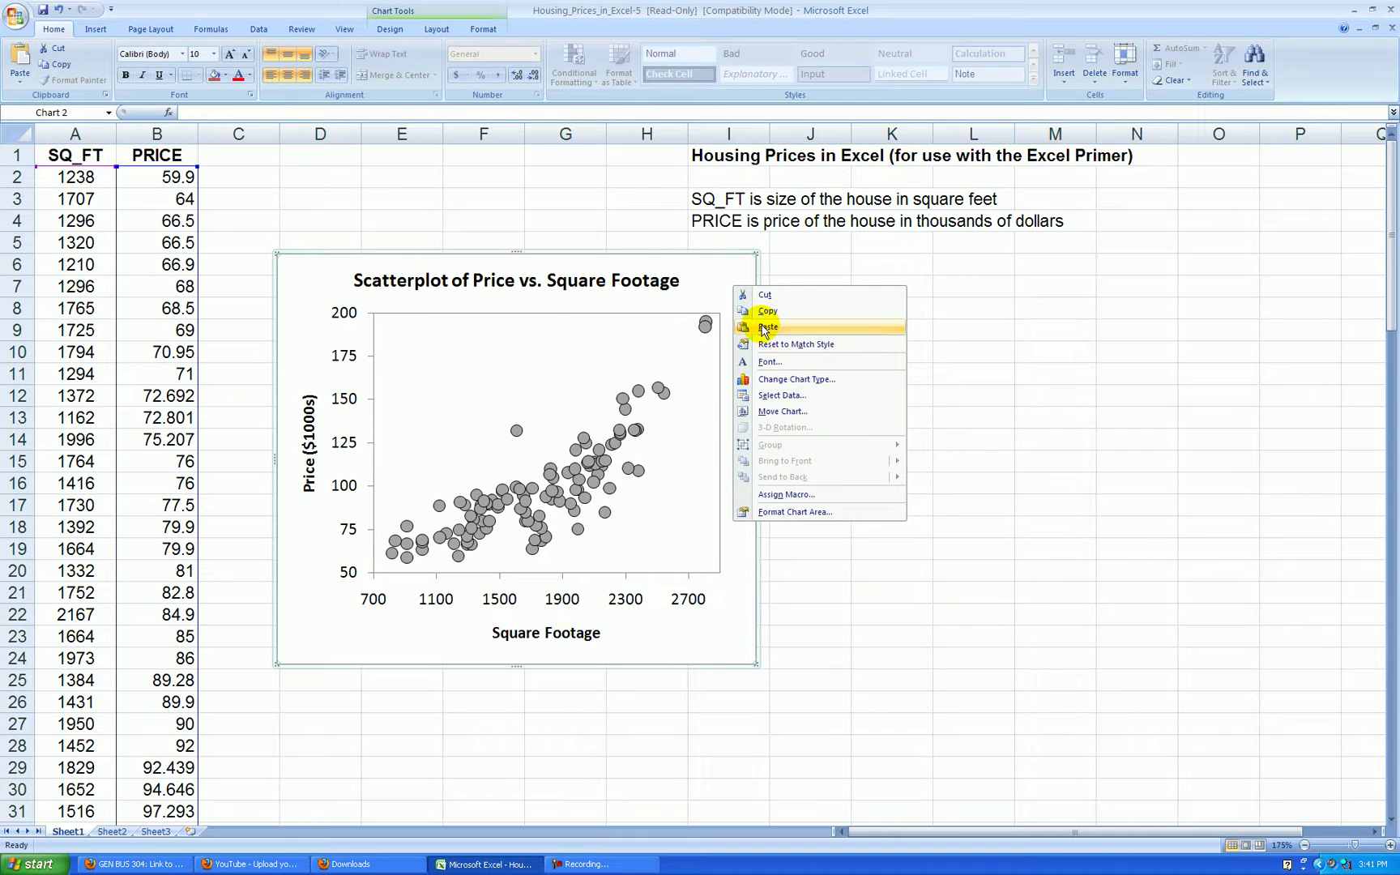
click(818, 512)
click(818, 346)
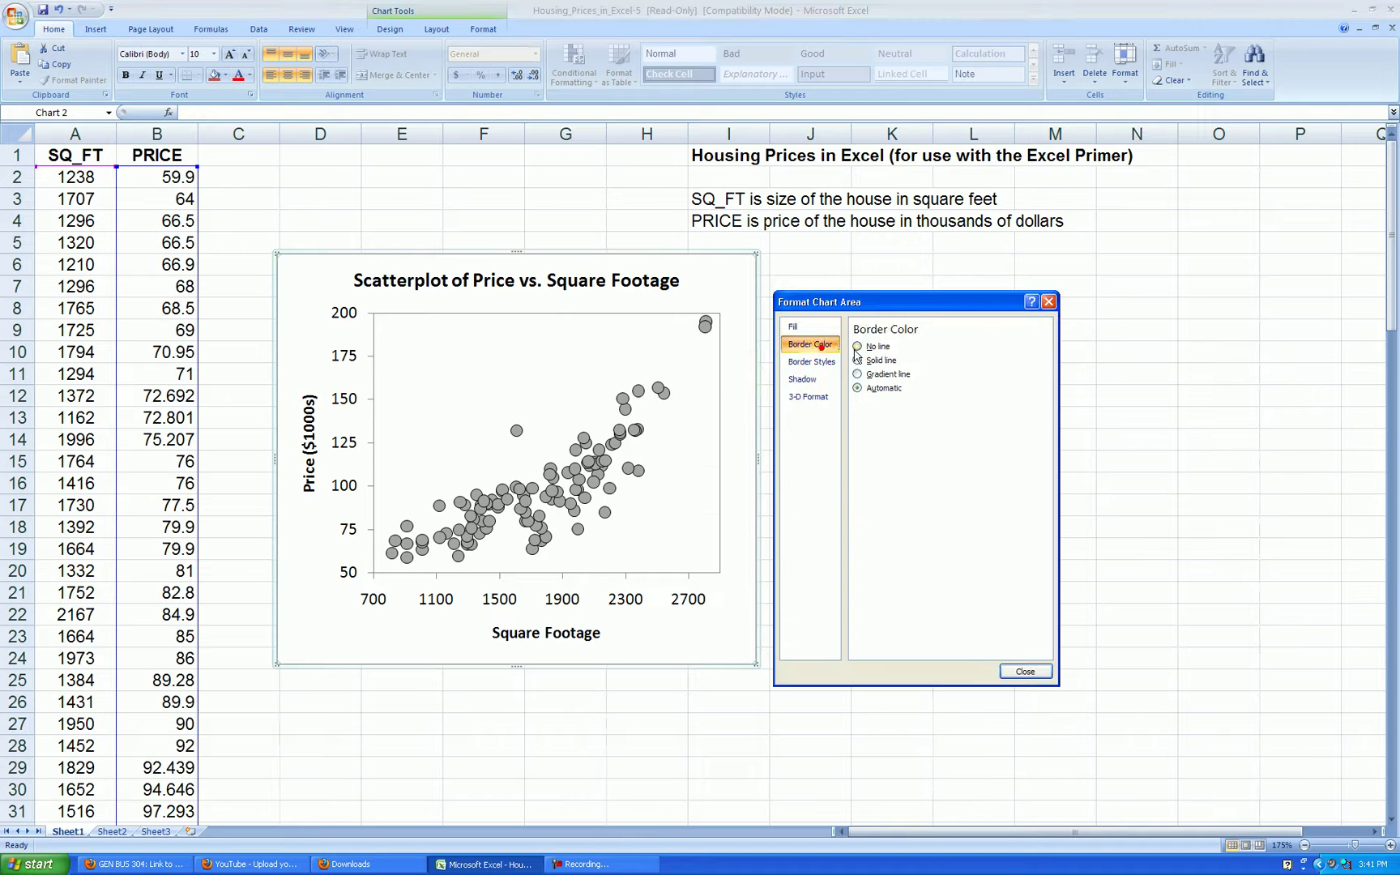
click(859, 347)
click(1024, 671)
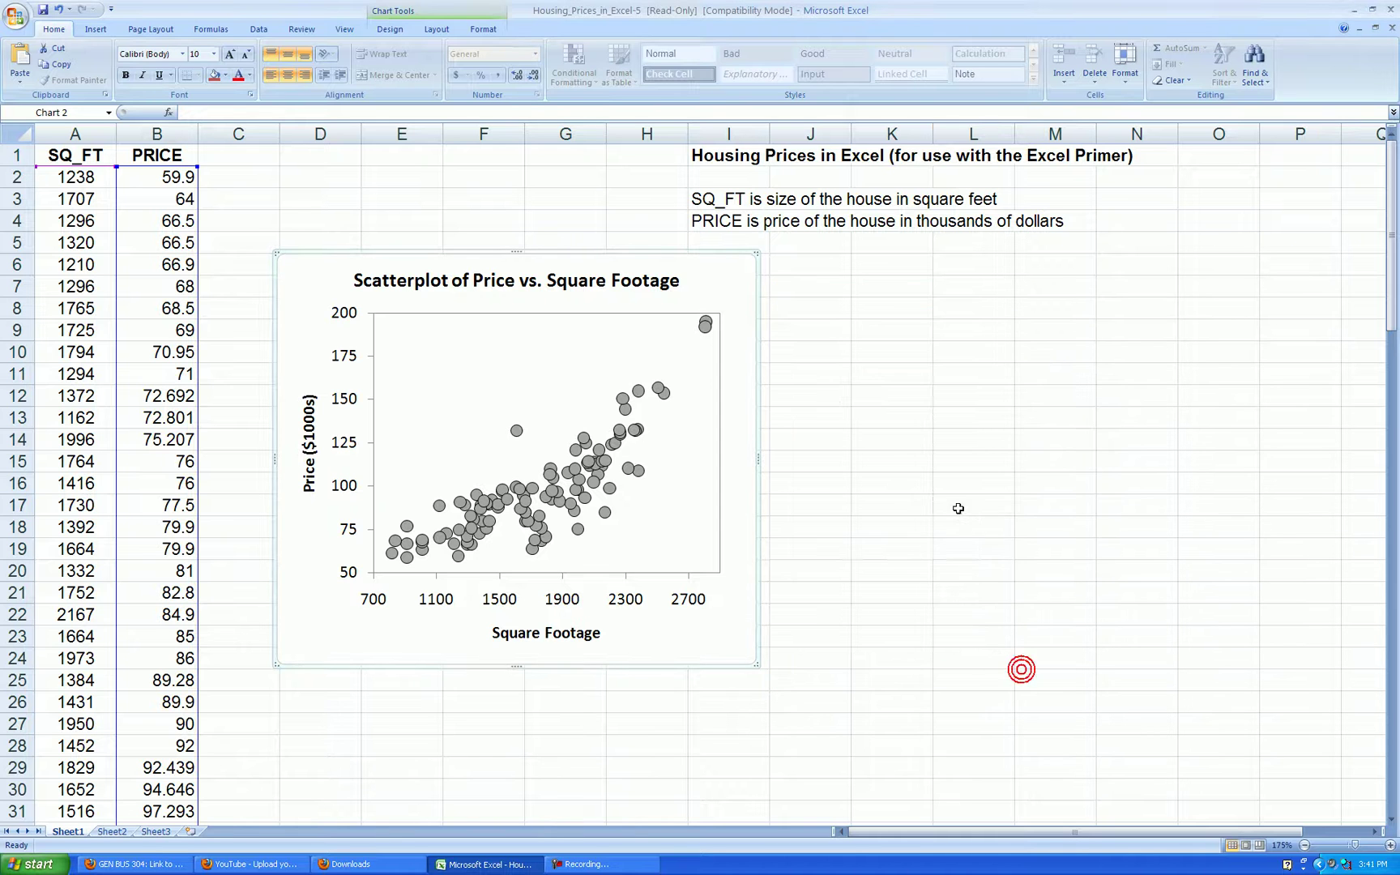
click(958, 507)
Step: Narrow the chart slightly to about the middle of column I and shift its title to the right over the plot area
click(752, 476)
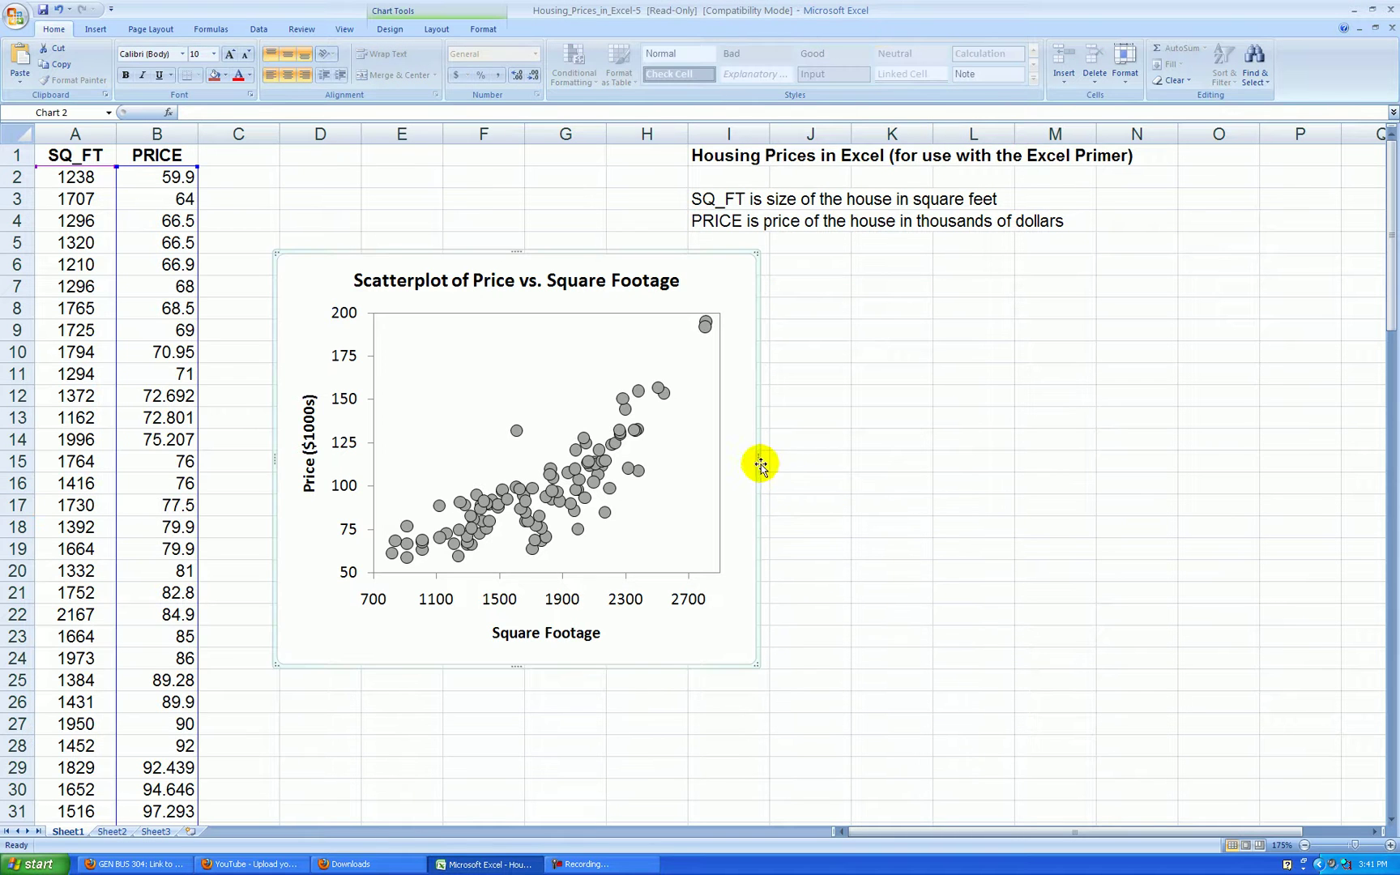
drag(731, 460, 731, 460)
click(594, 283)
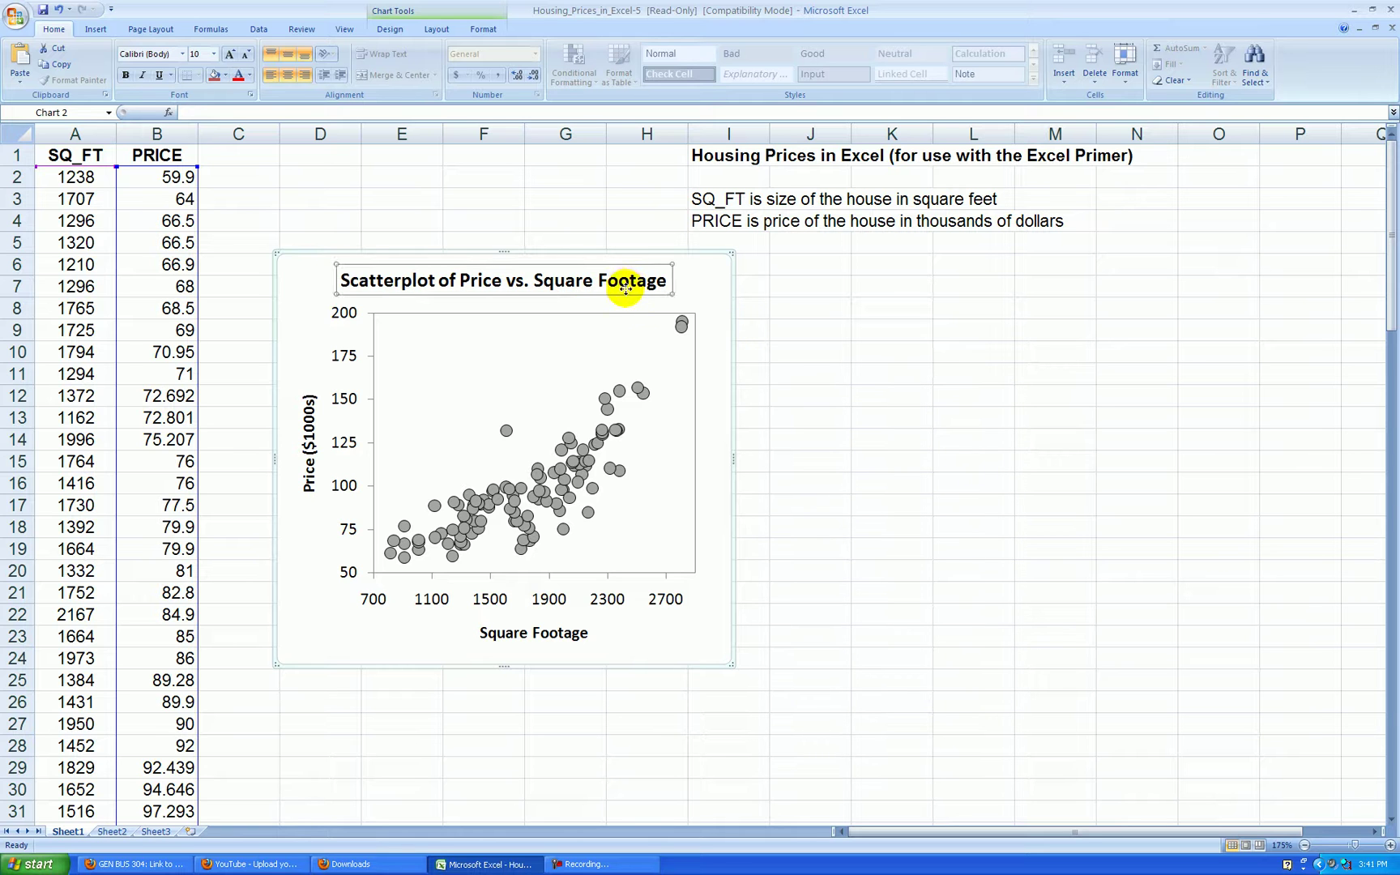
click(881, 339)
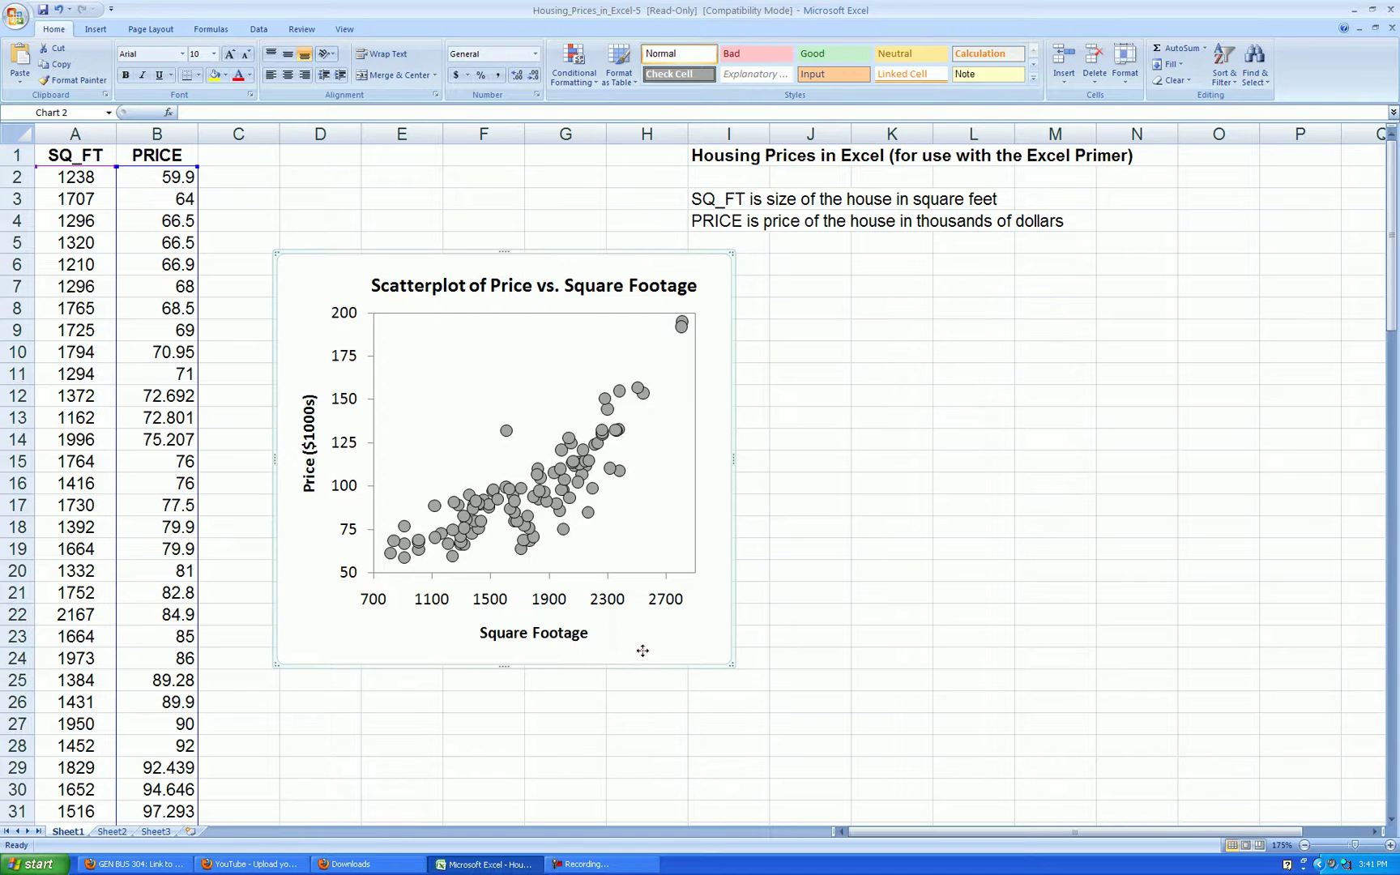
Step: Extend the chart's lower edge slightly into row 25 and deselect the chart
click(600, 660)
drag(504, 668, 504, 676)
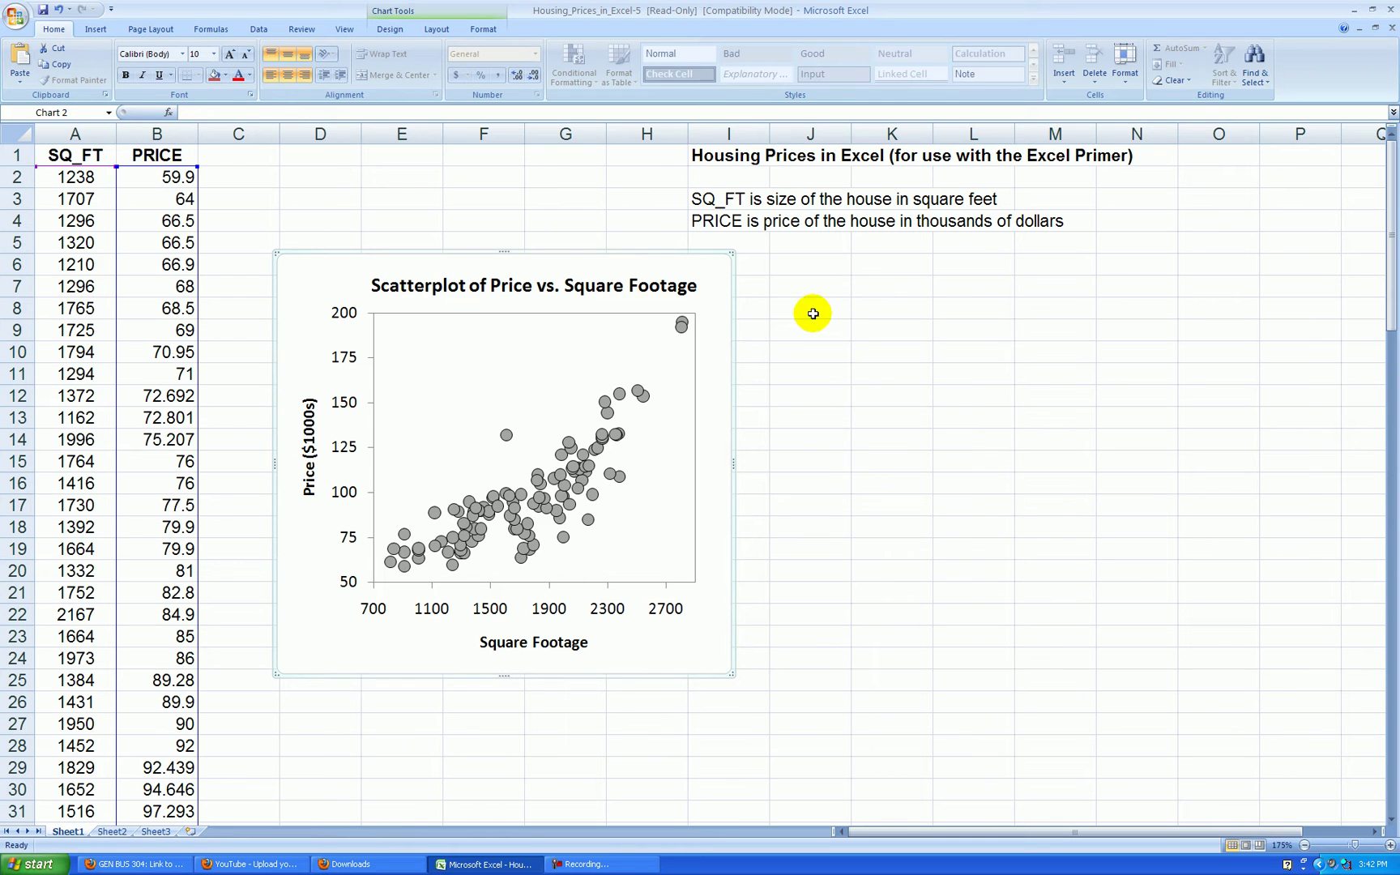
click(811, 274)
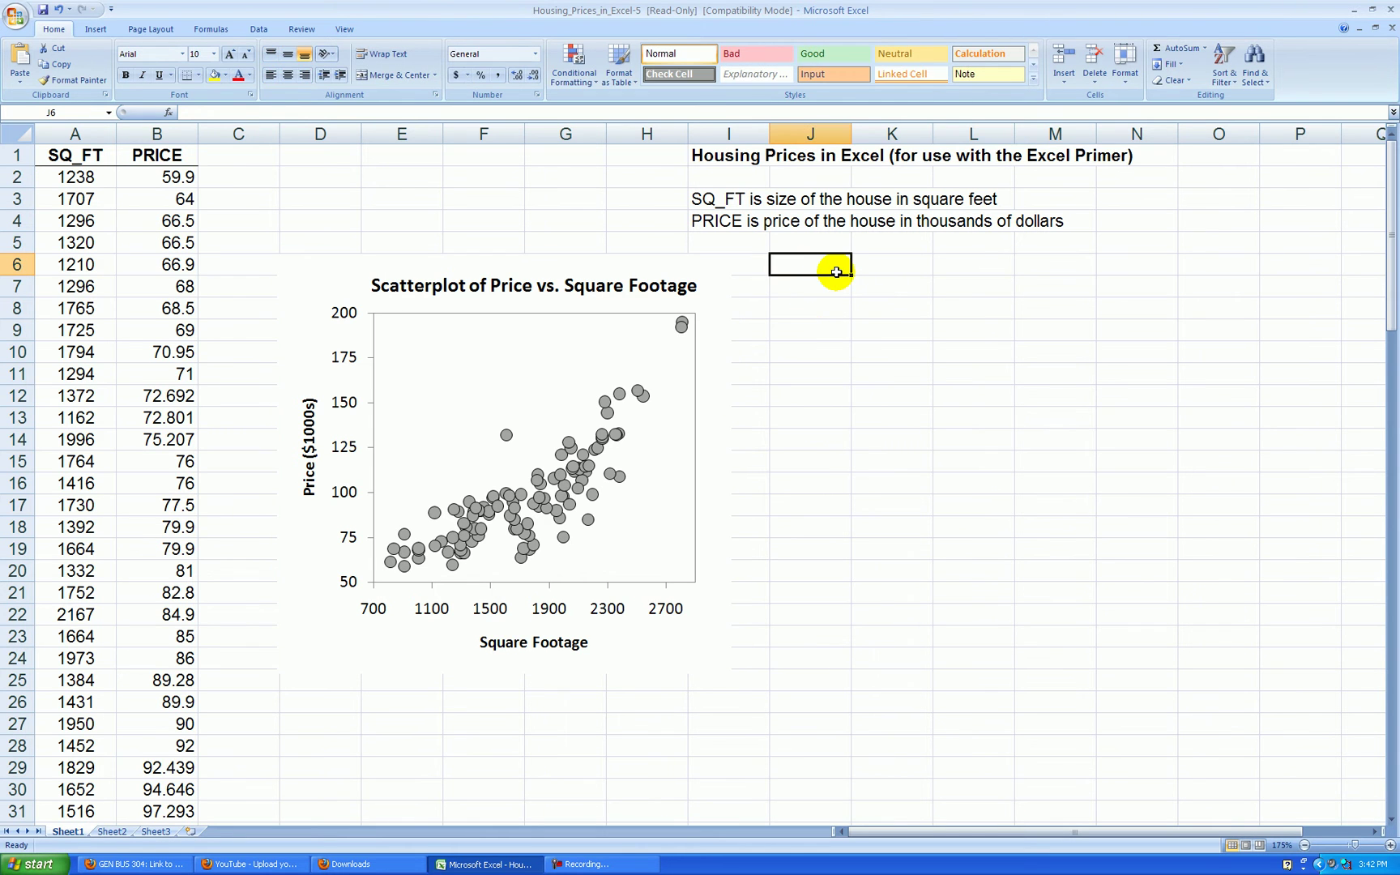